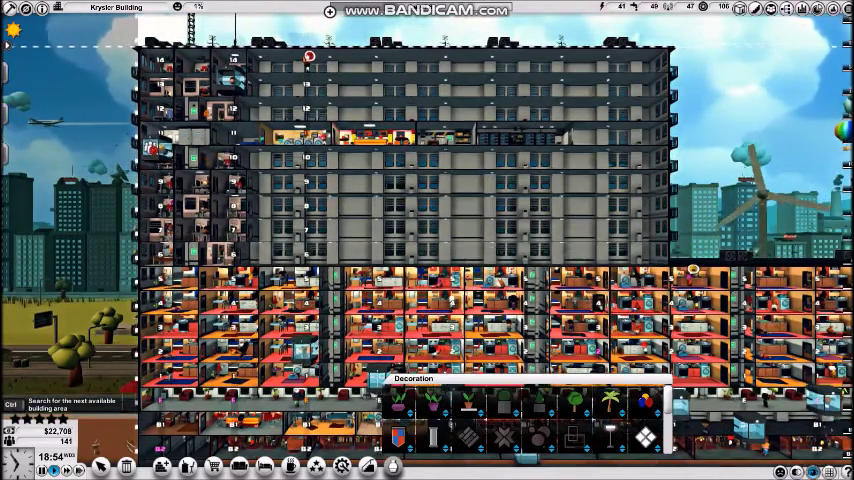
Dismiss the Decoration panel, survey the whole tower, and bring up the Offices category.
key("Escape")
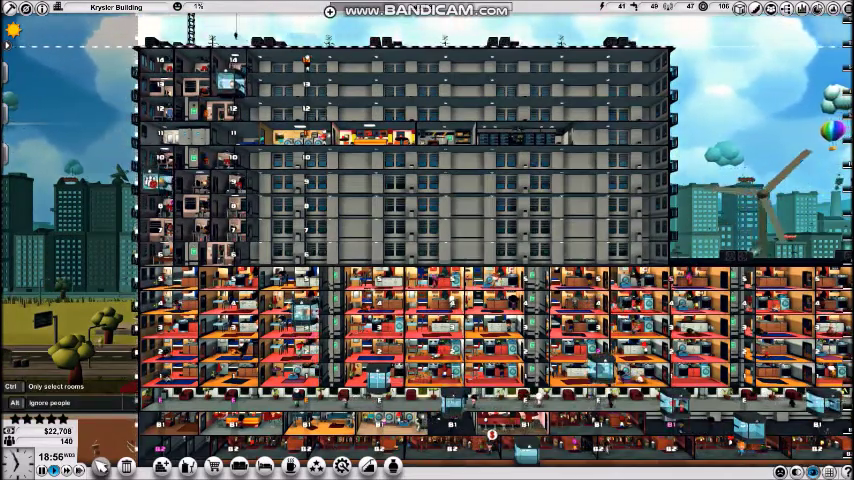
key("Right")
key("Down")
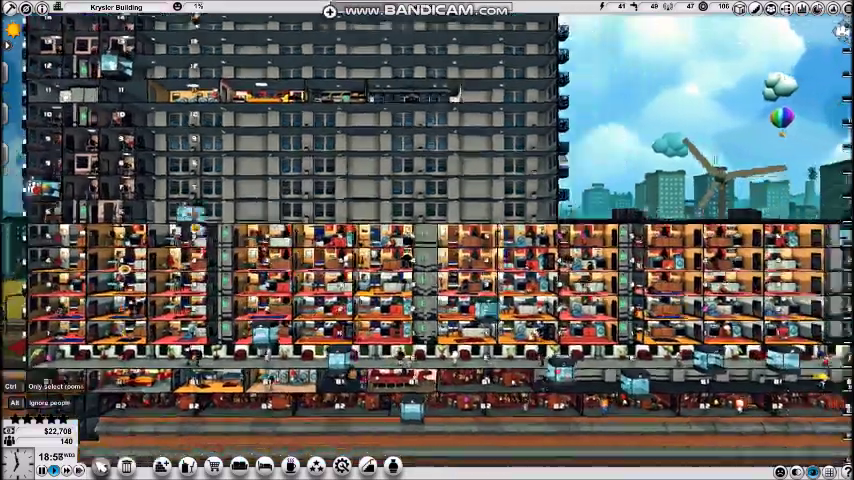
key("Right")
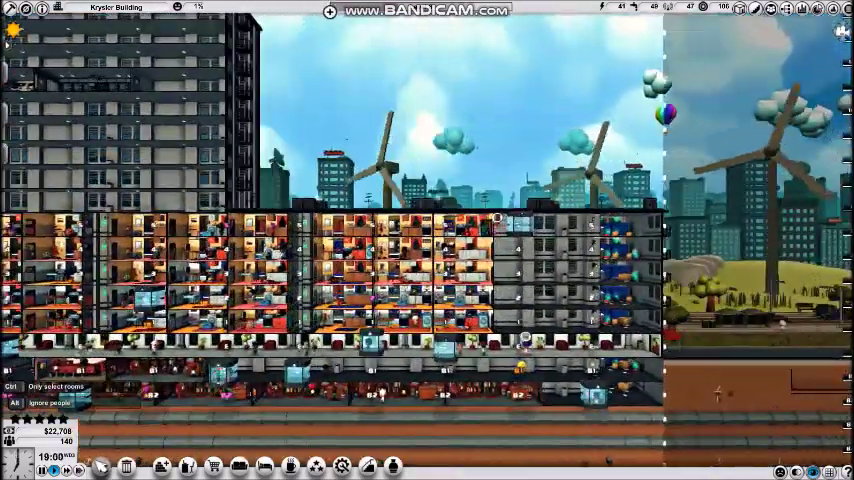
key("Left")
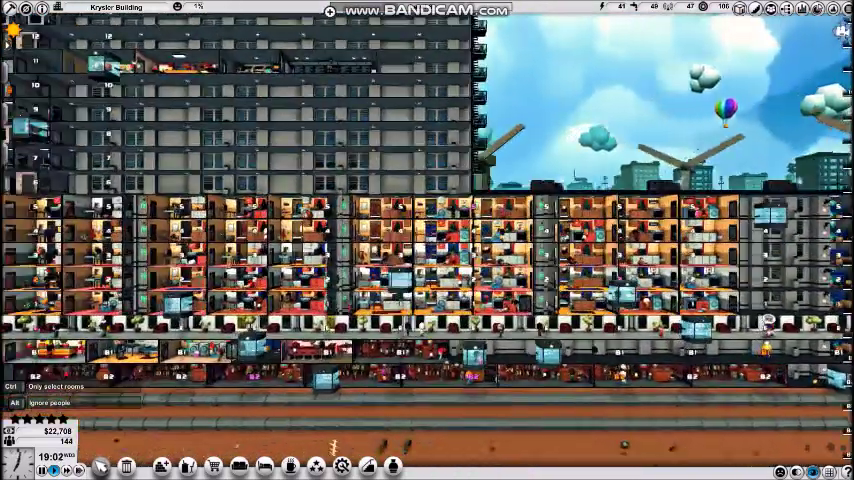
key("Left")
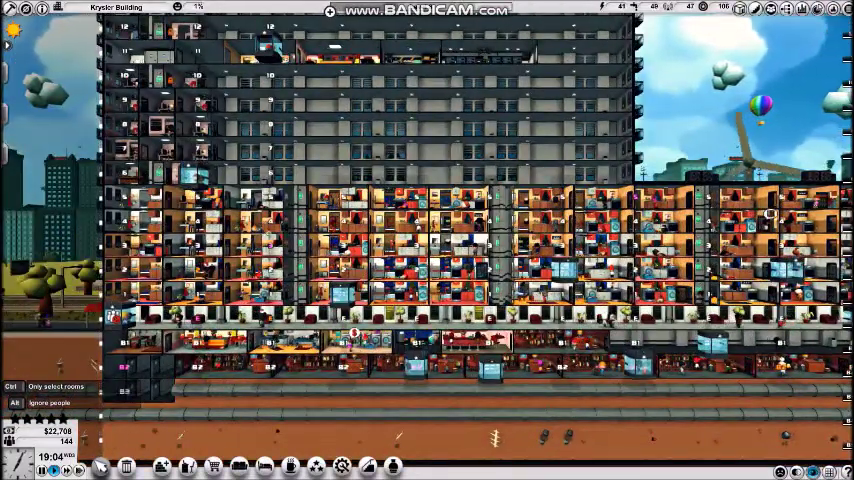
key("Up")
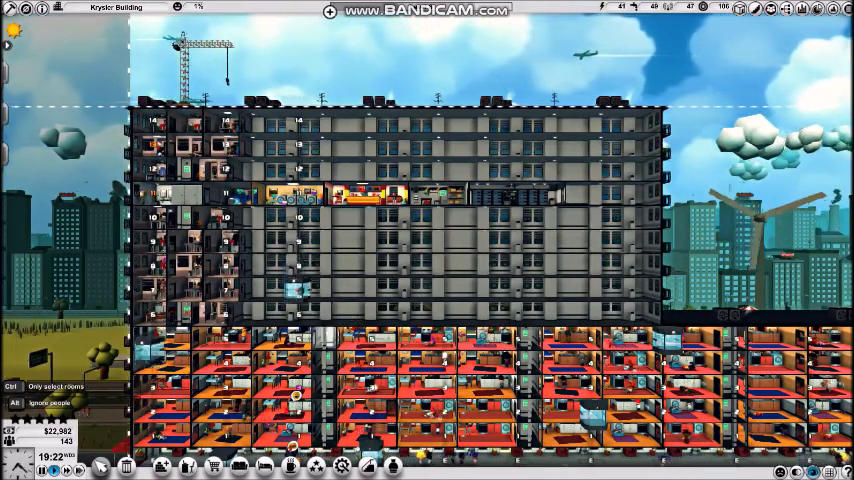
left_click(240, 466)
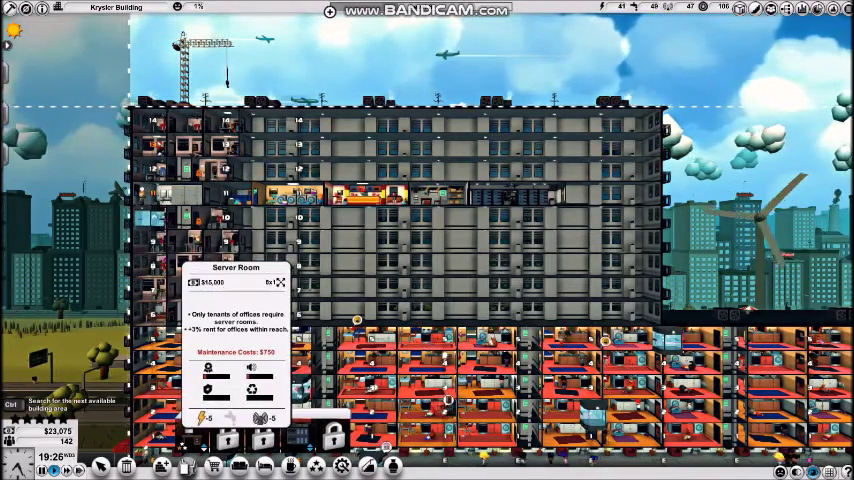
mouse_move(298, 436)
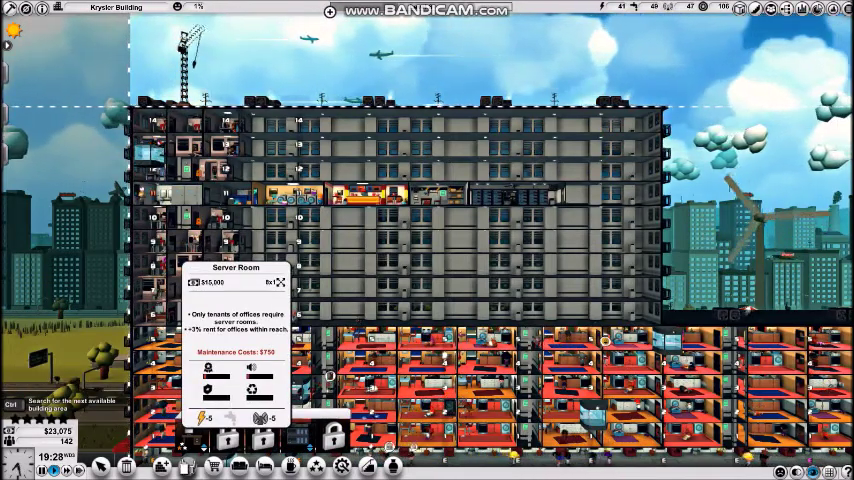
Run the game at maximum speed and inspect the floor-11 restroom and an apartment tenant.
left_click(79, 470)
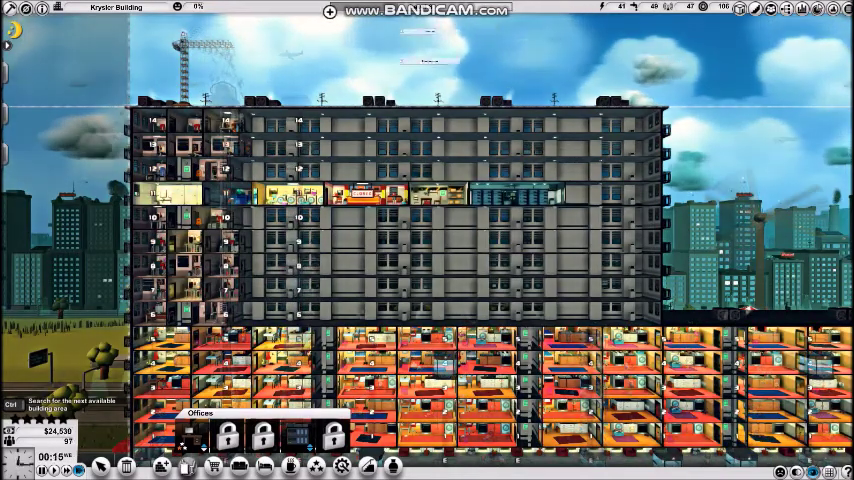
left_click(190, 196)
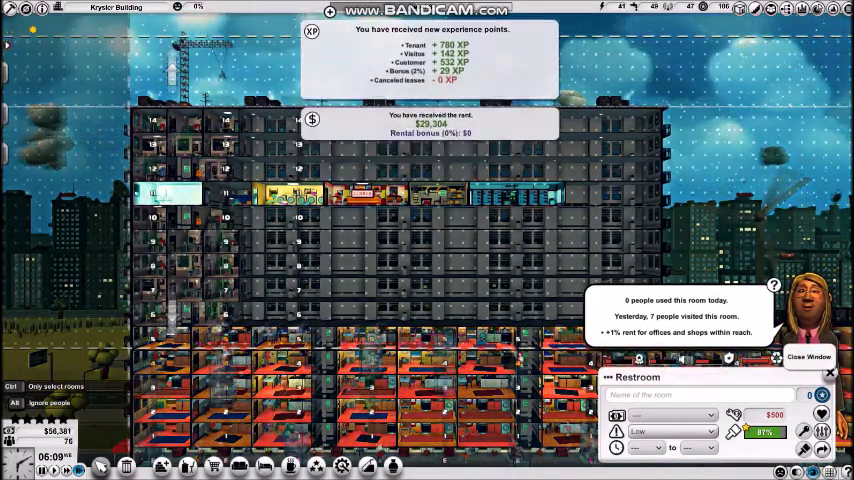
left_click(830, 372)
left_click(365, 193)
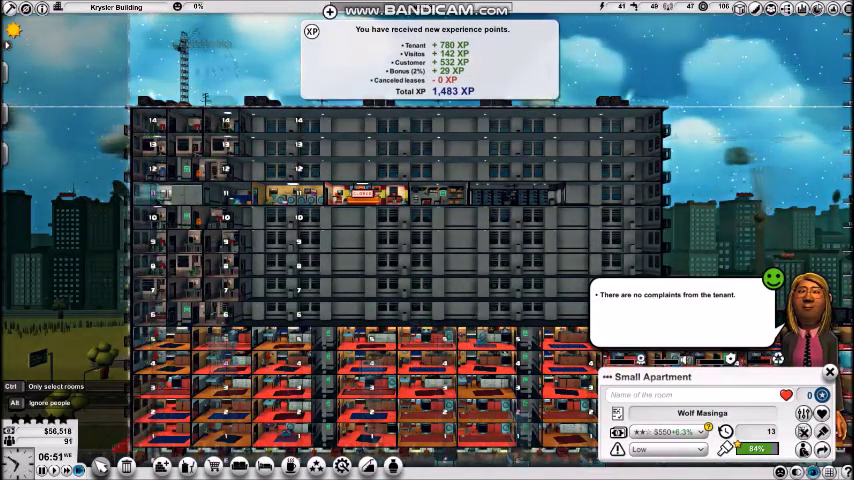
left_click(830, 372)
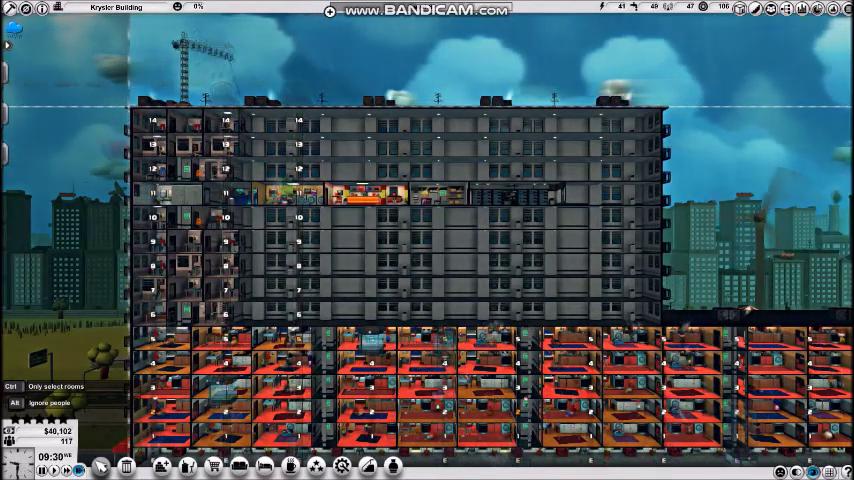
Compare the Lobbies and Offices palettes and pick a special object.
left_click(162, 466)
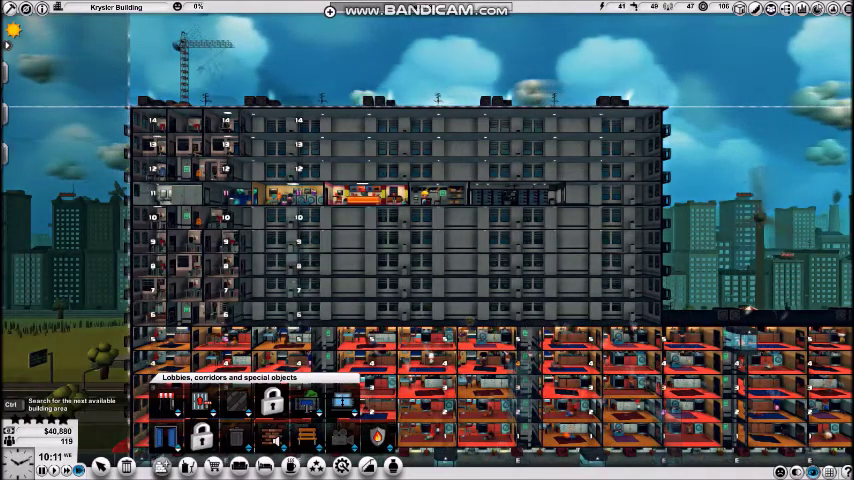
left_click(187, 466)
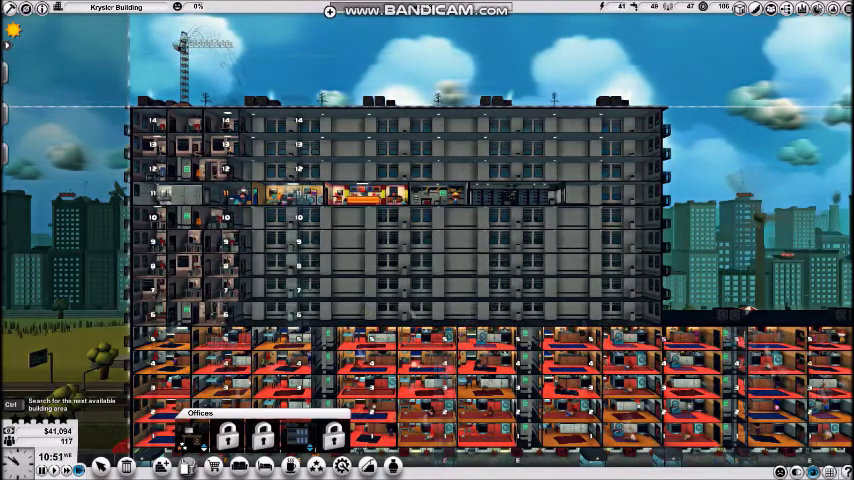
left_click(161, 466)
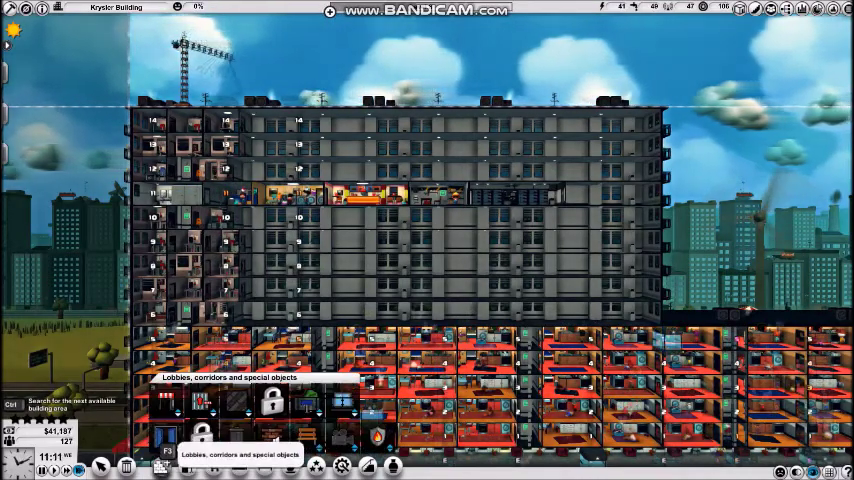
left_click(165, 402)
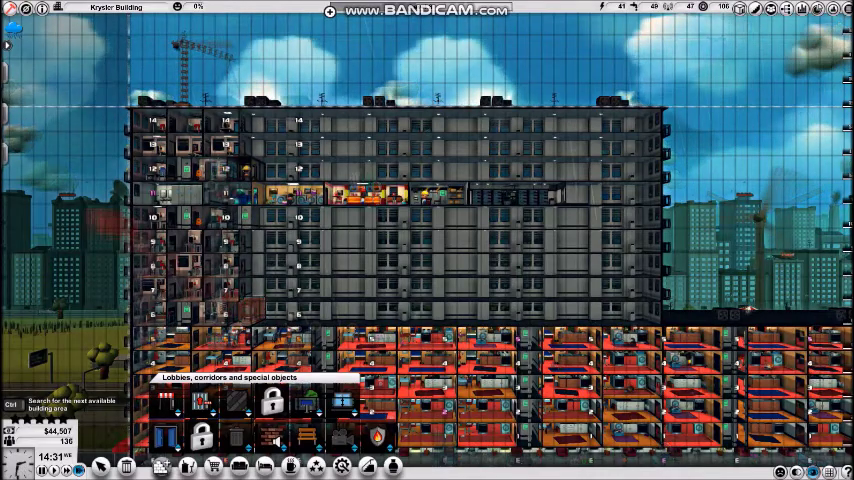
scroll(427, 240, "up", 3)
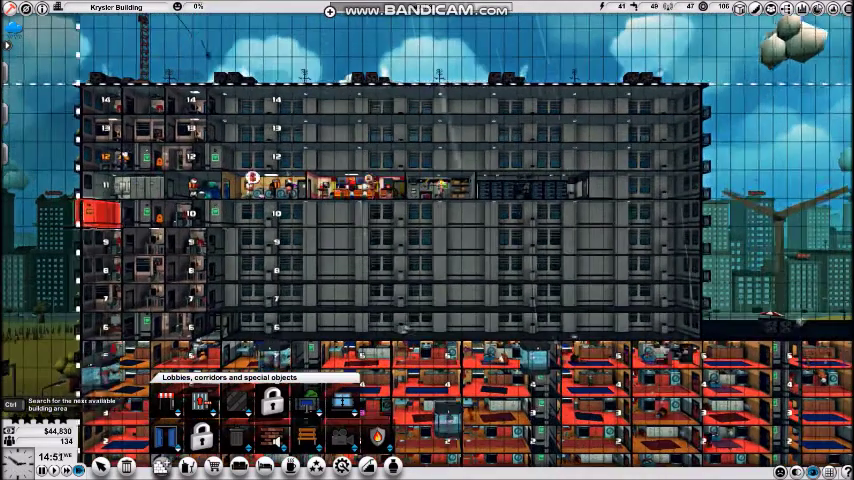
scroll(100, 213, "up", 1)
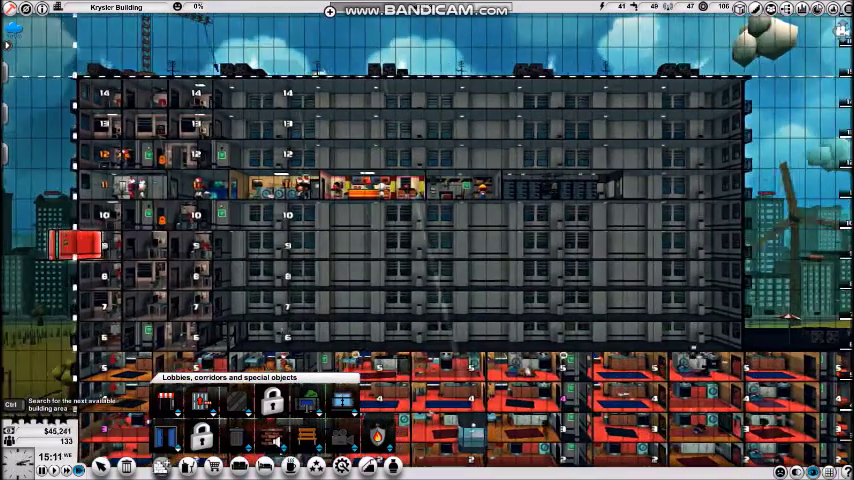
Frame the tower and return to the Offices palette.
key("Left")
key("Down")
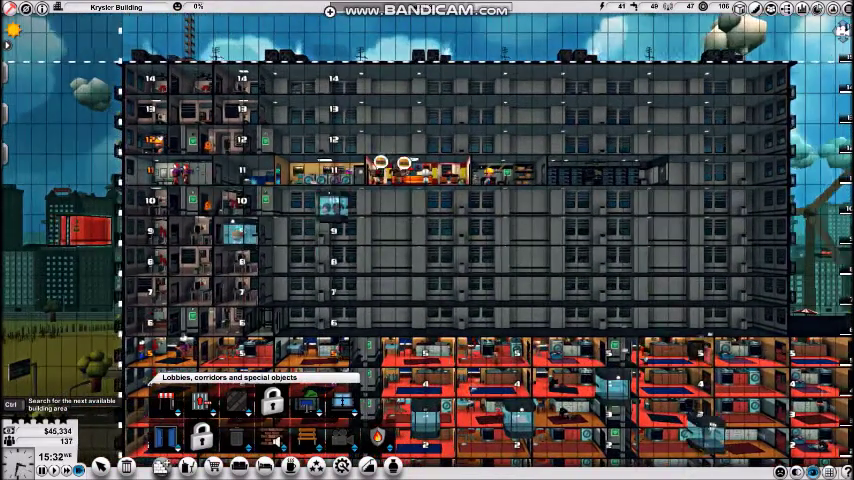
key("Left")
key("Up")
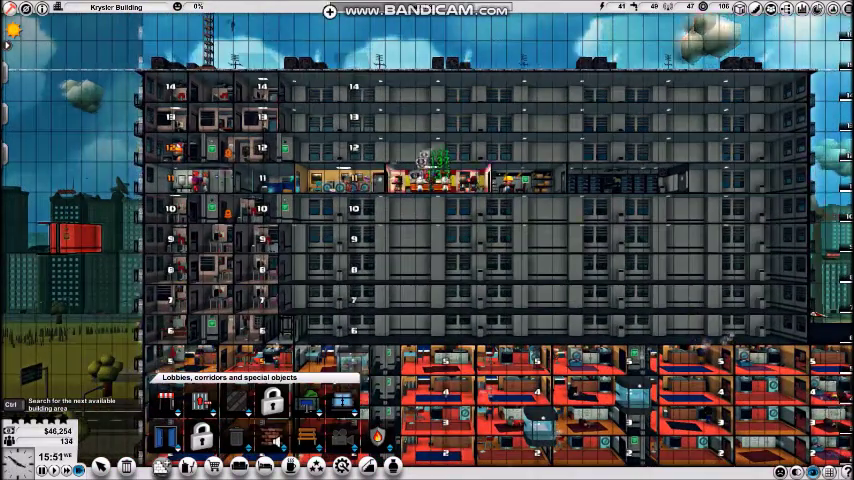
key("Left")
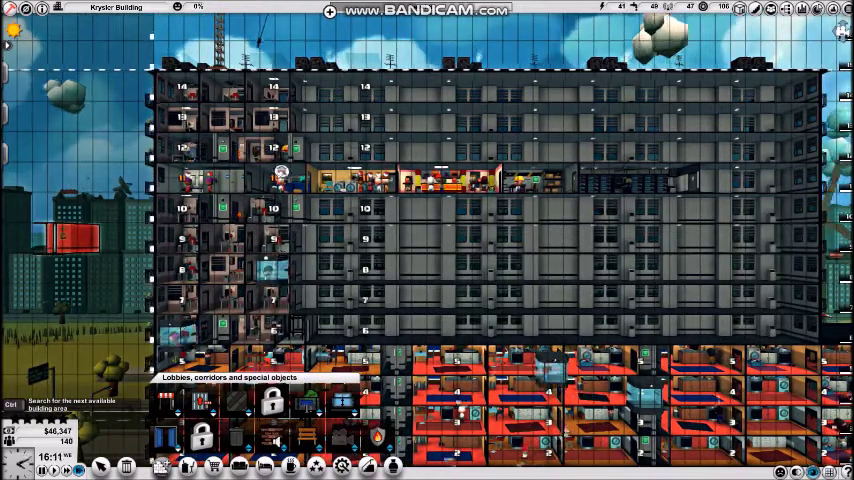
key("Down")
key("Left")
key("Down")
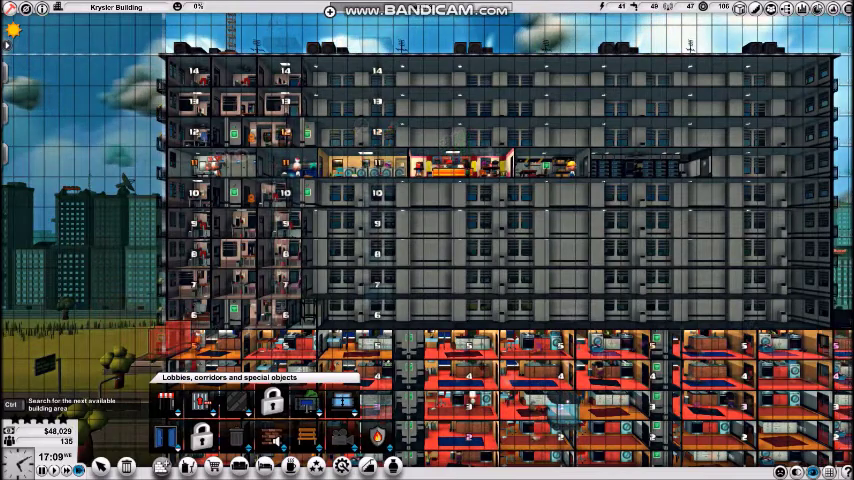
left_click(187, 465)
mouse_move(190, 436)
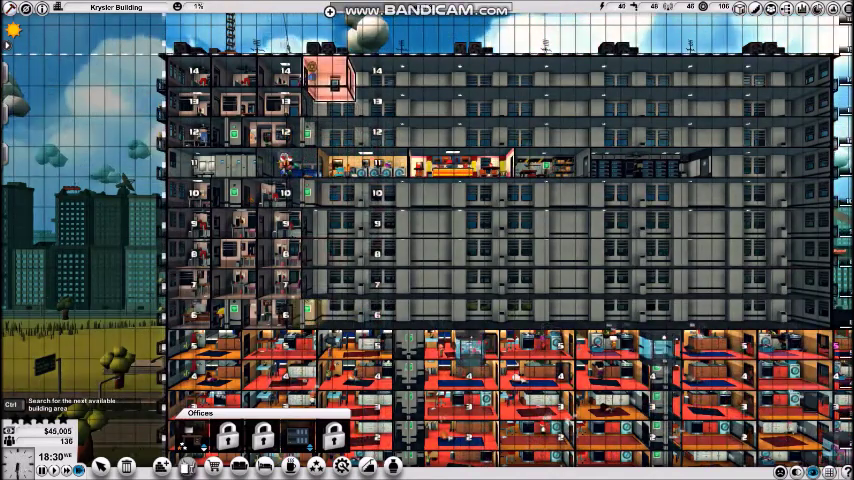
Build the lift shaft floor by floor from floor 14 down to floor 7.
left_click(328, 75)
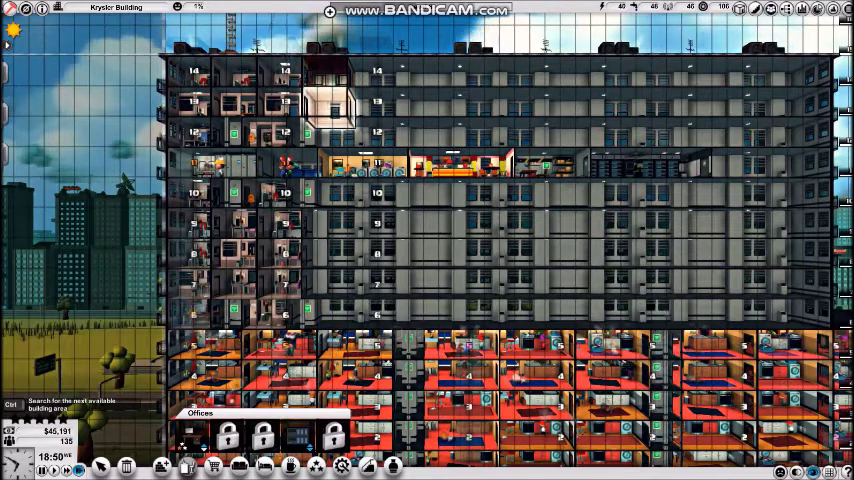
left_click(330, 108)
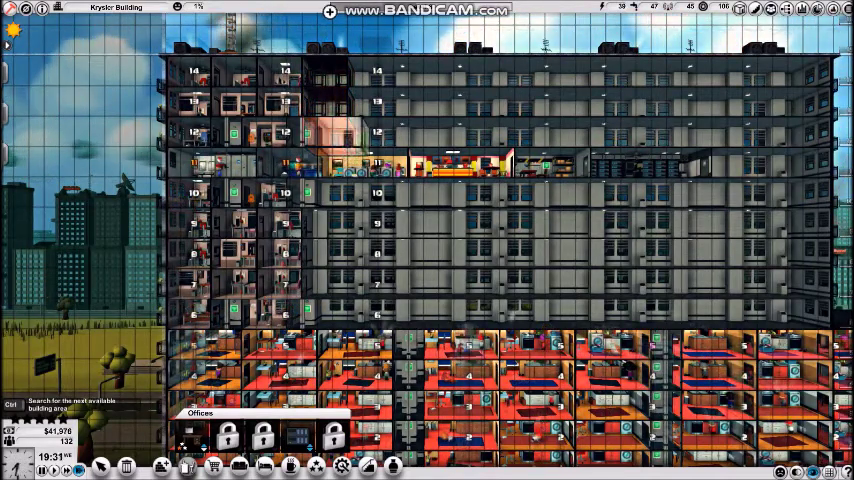
left_click(330, 135)
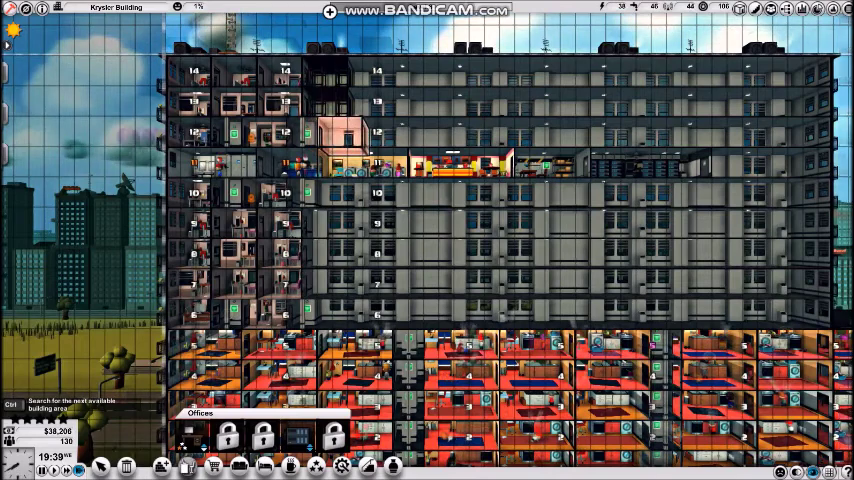
left_click(340, 165)
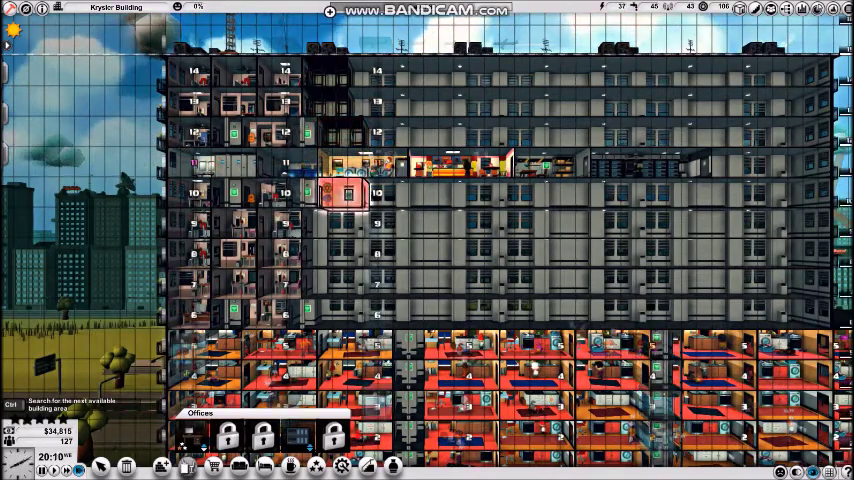
left_click(340, 195)
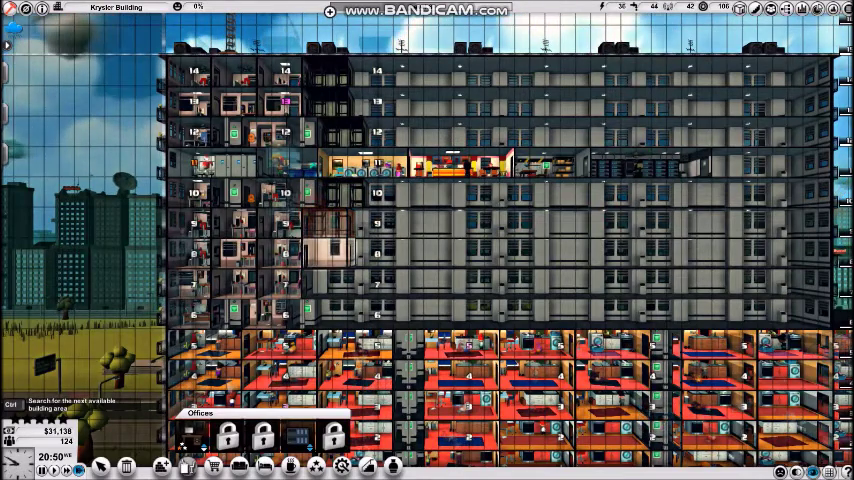
left_click(330, 252)
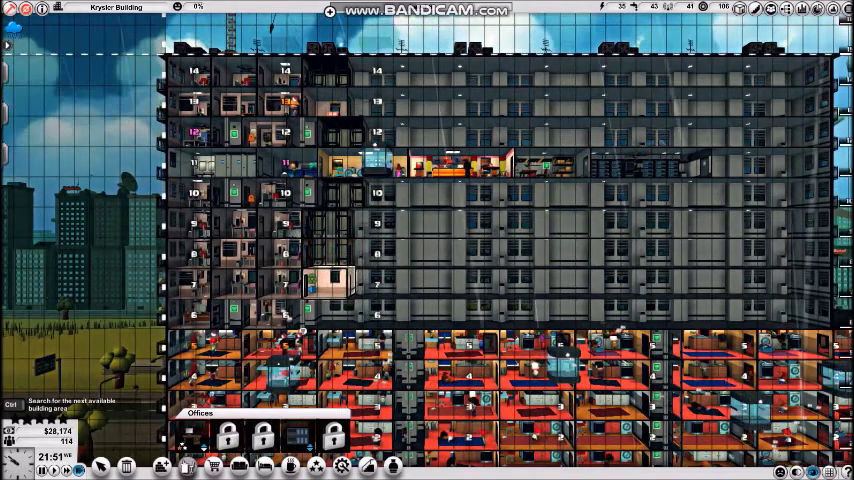
left_click(330, 281)
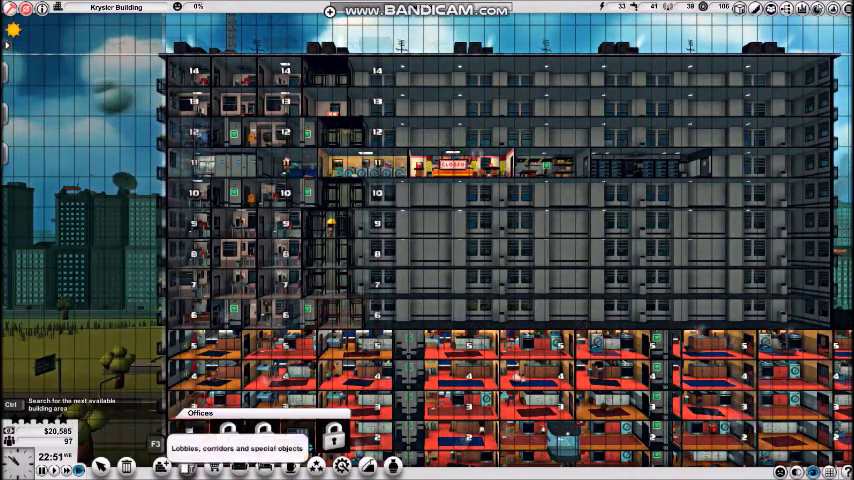
left_click(187, 465)
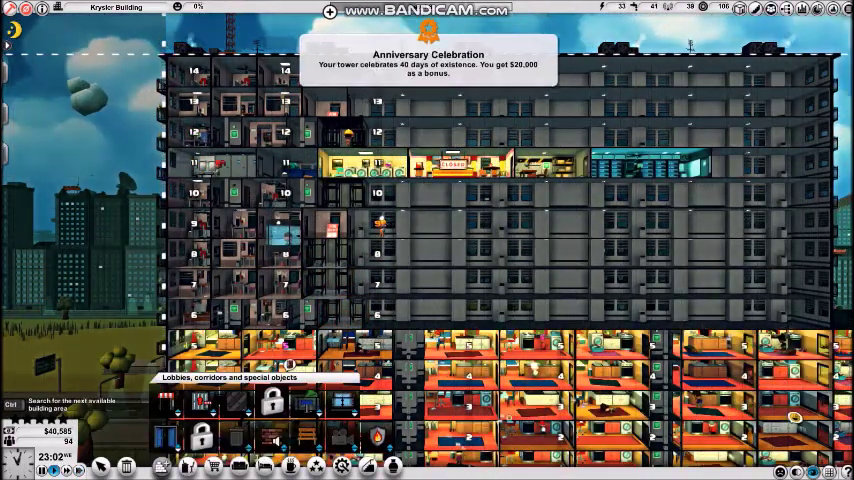
Place an $850 special object beside the lift shaft on floor 12.
left_click(307, 402)
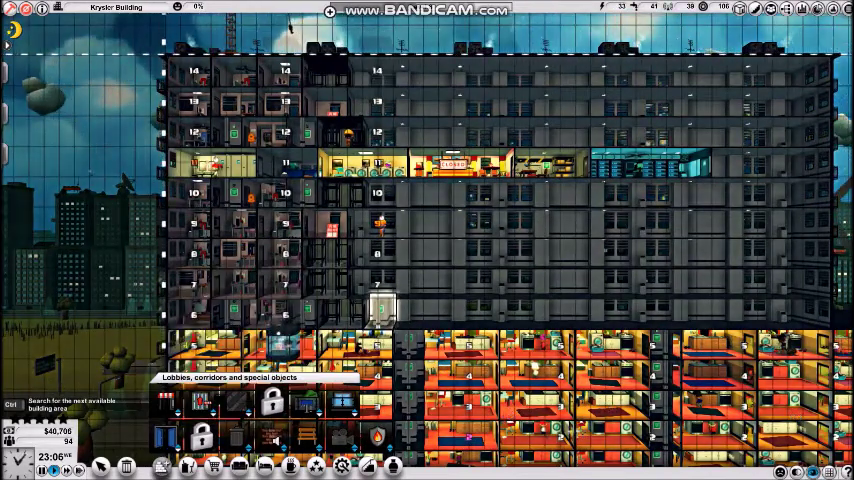
left_click(383, 308)
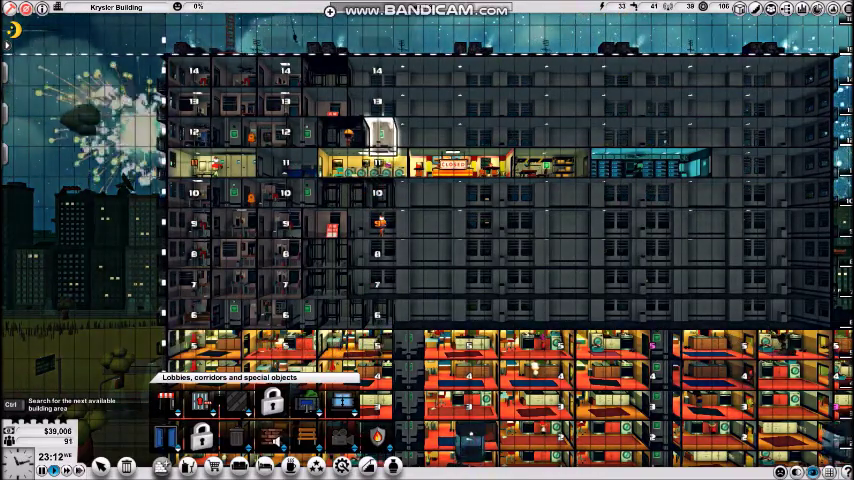
left_click(381, 135)
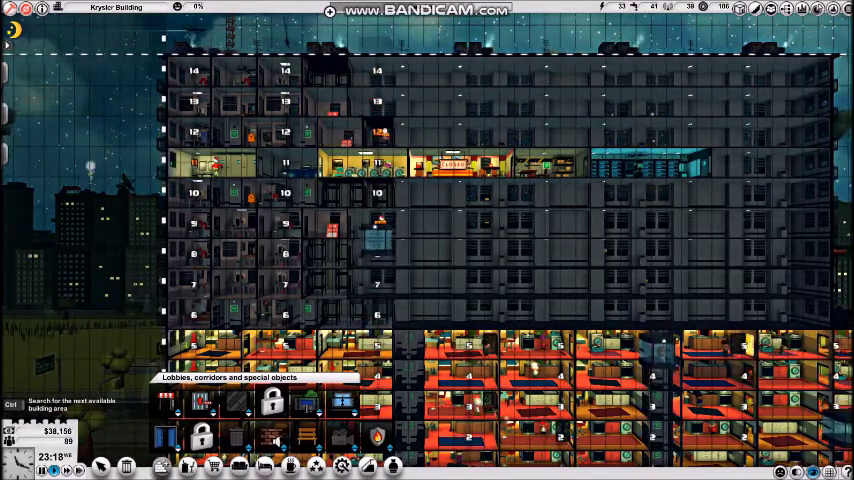
left_click(187, 465)
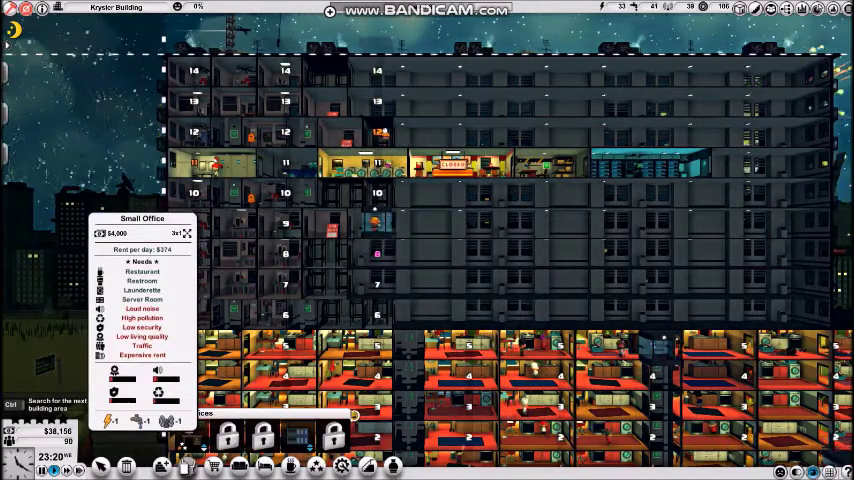
Select the Small Office from the Offices catalogue.
left_click(190, 436)
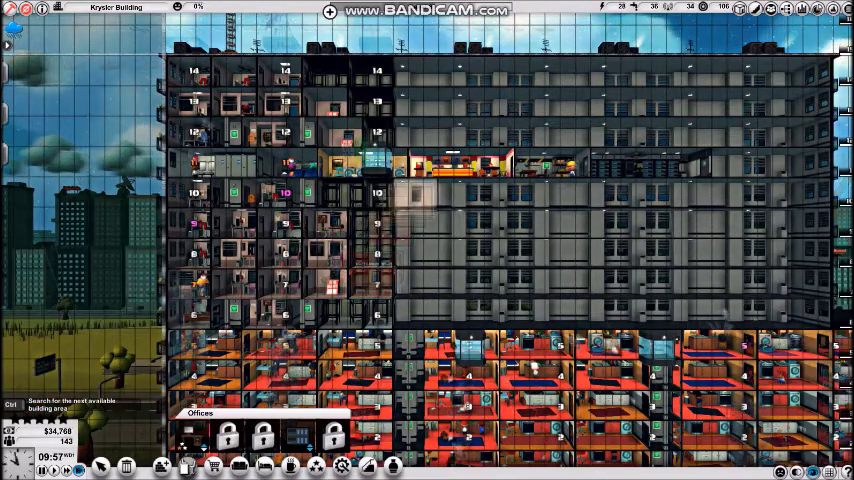
scroll(365, 253, "up", 1)
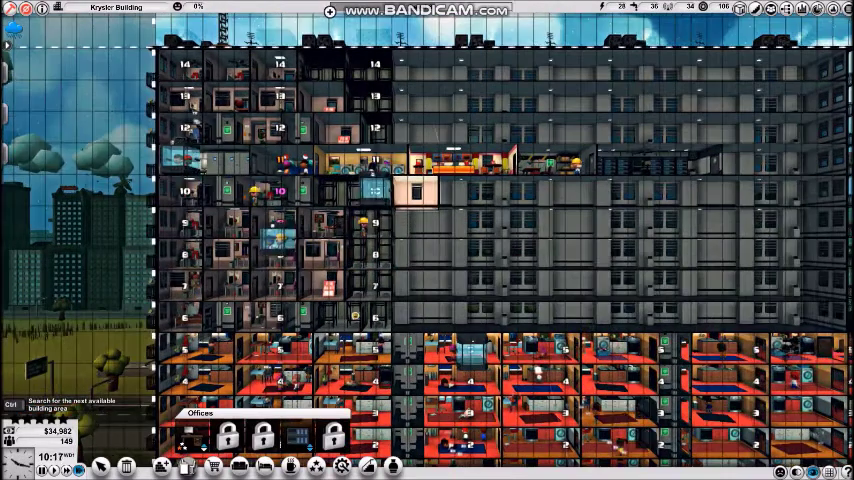
scroll(420, 235, "up", 1)
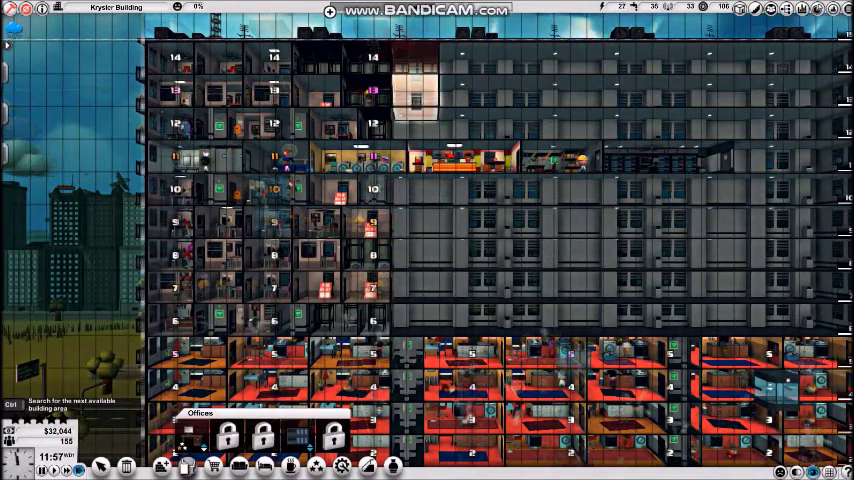
Build small offices on floors 13, 12 and 11.
left_click(414, 97)
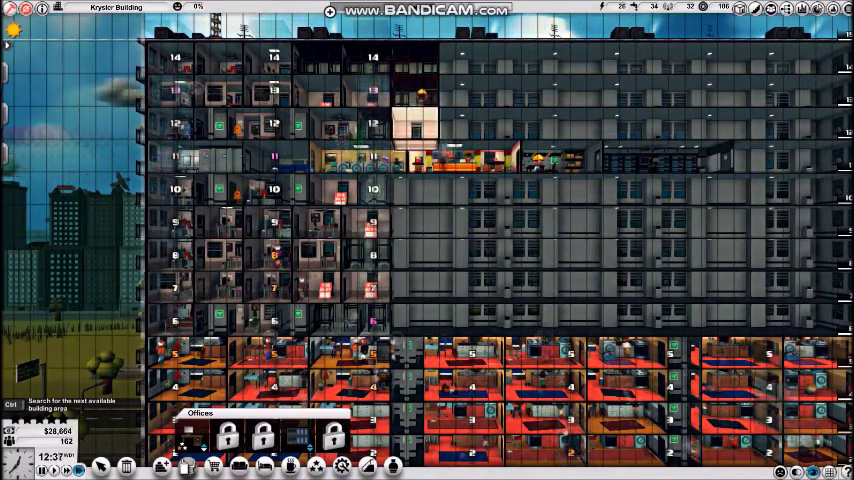
left_click(414, 120)
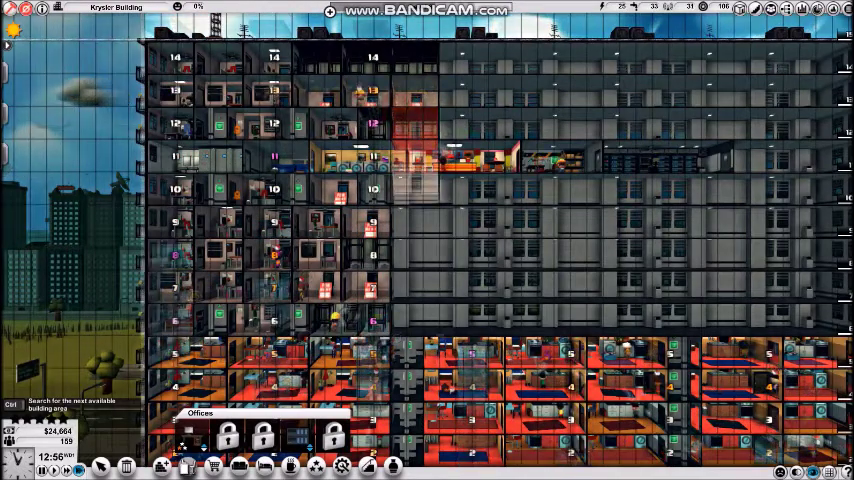
left_click(415, 190)
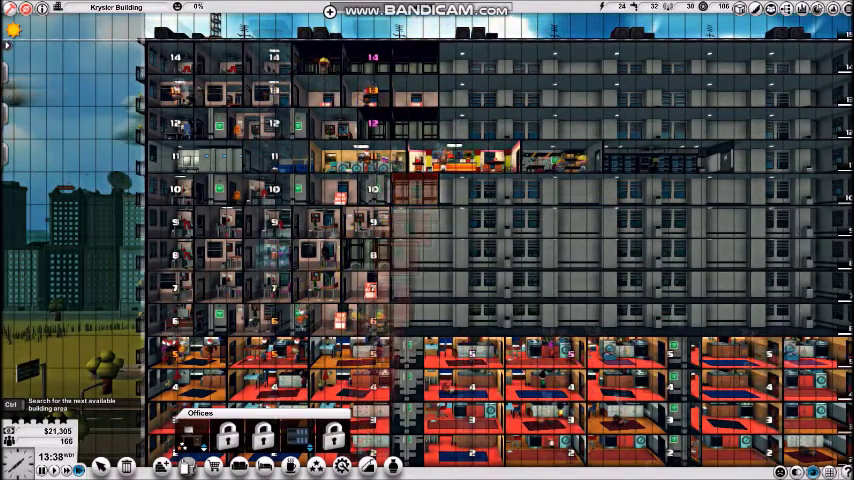
Reselect Small Office and build offices on floors 10, 9, 8 and 7.
left_click(342, 465)
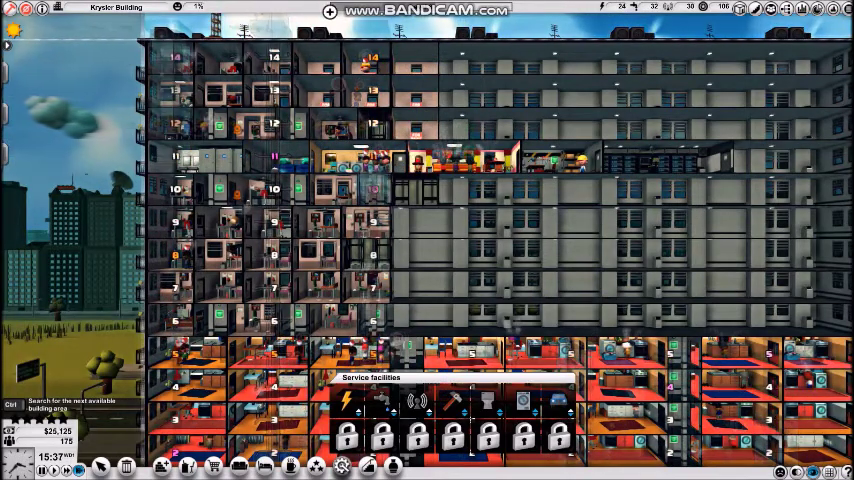
left_click(188, 464)
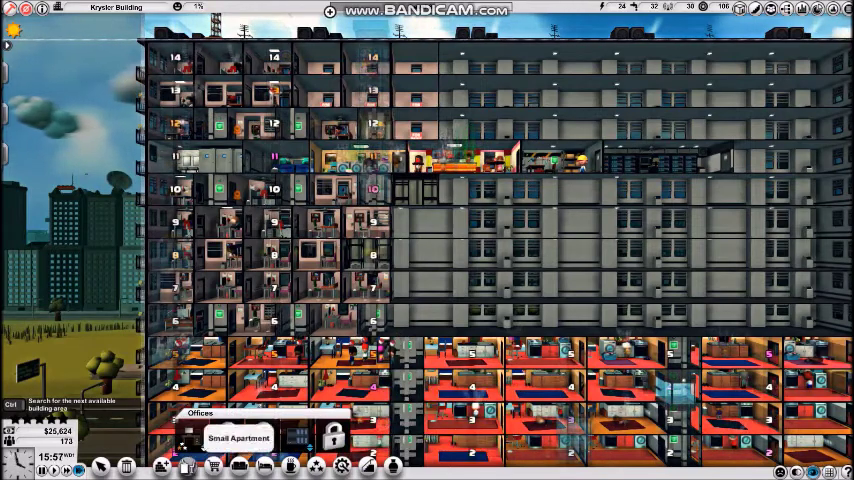
left_click(190, 440)
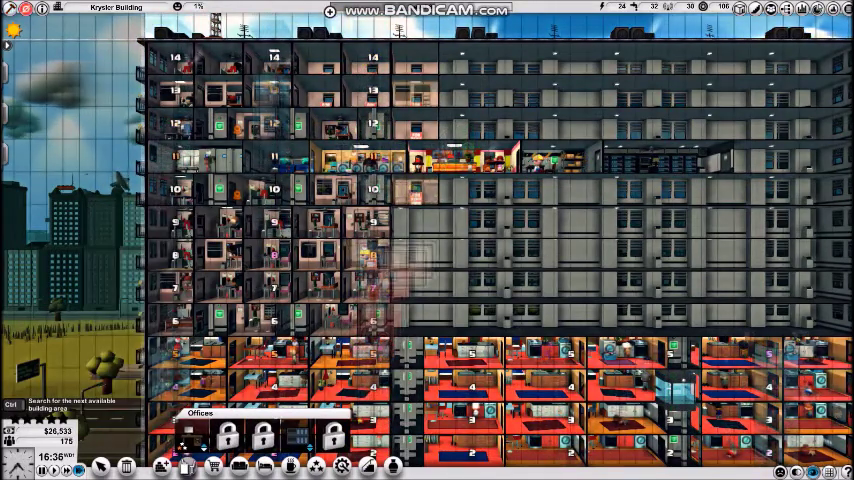
left_click(415, 200)
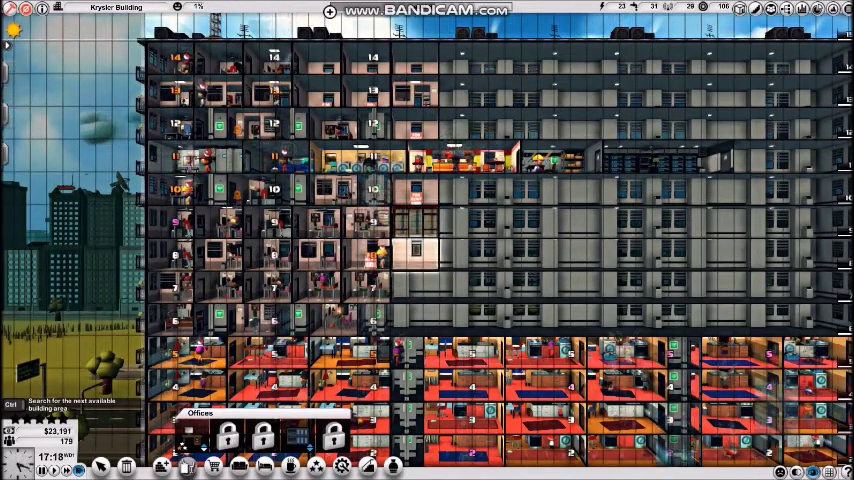
left_click(415, 224)
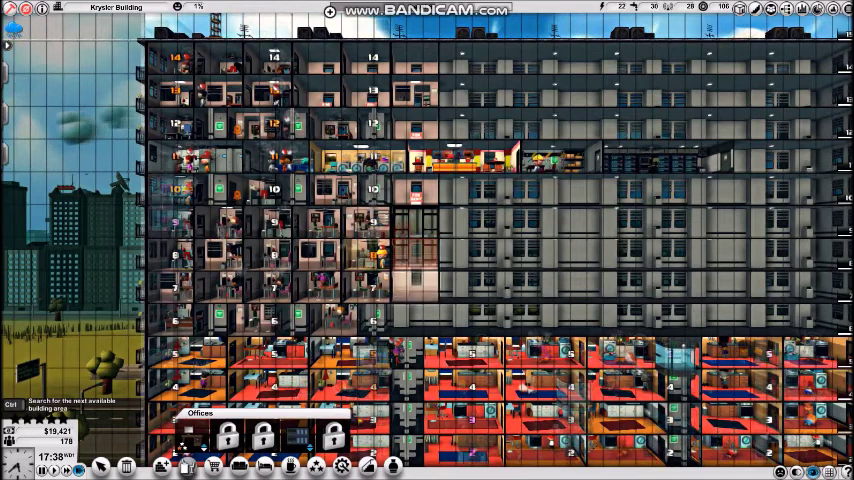
left_click(415, 255)
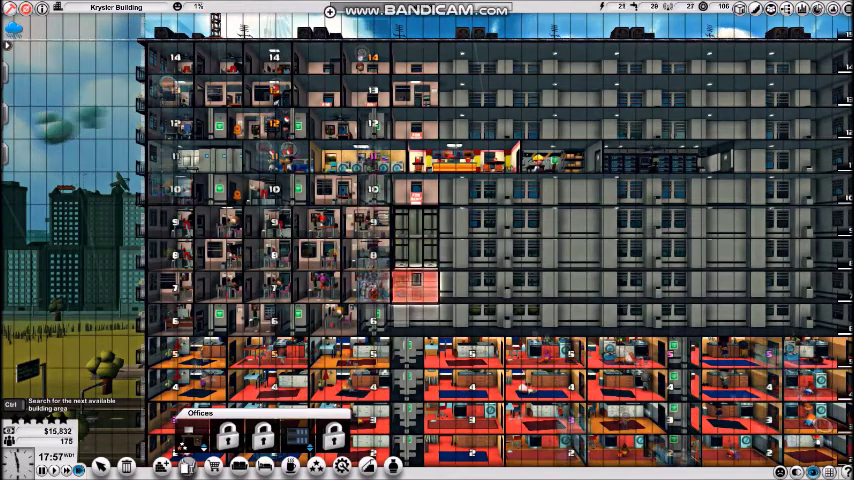
left_click(415, 285)
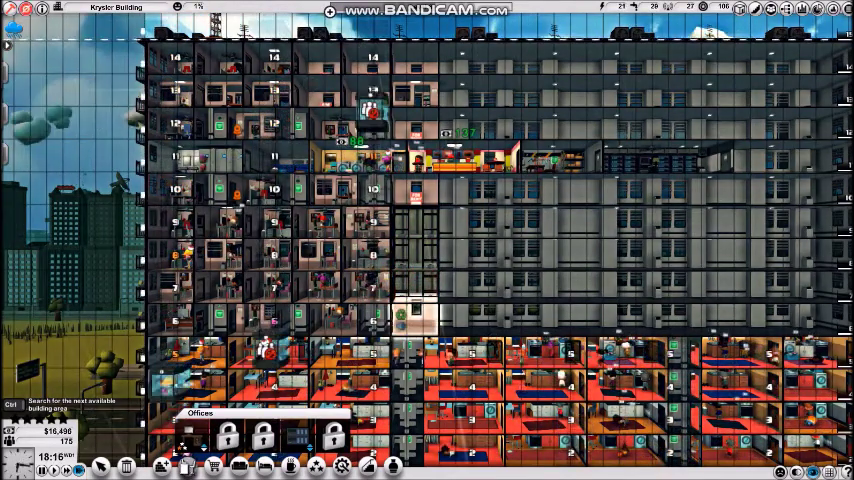
Cancel office placement and pan the view down to basement levels B1–B3.
key("Escape")
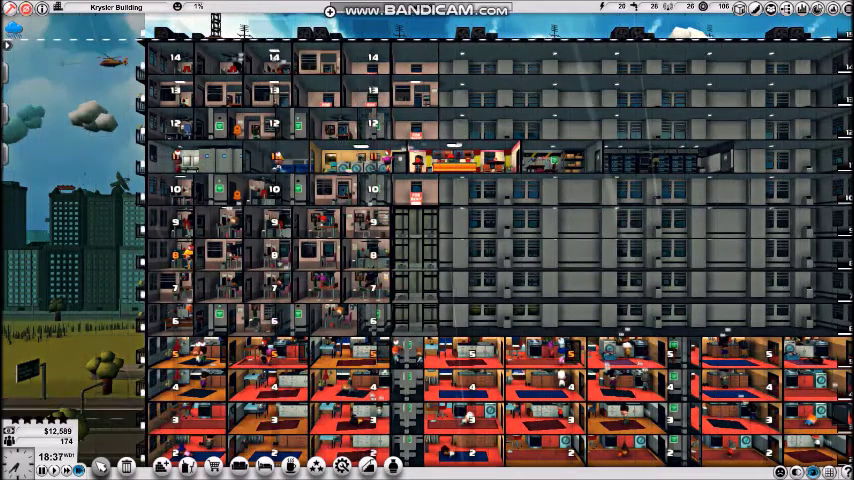
key("s")
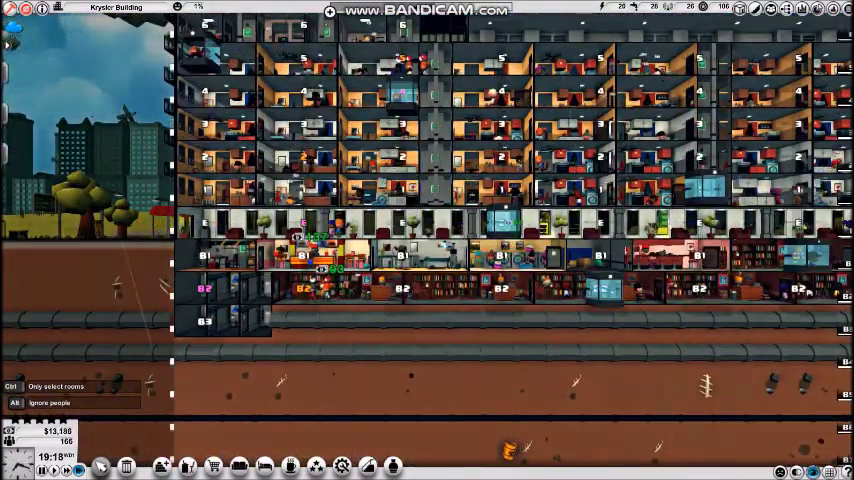
key("s")
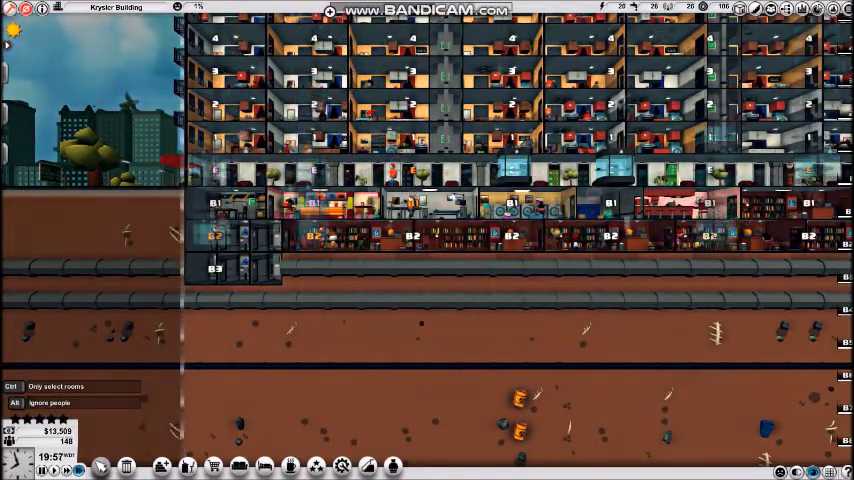
key("d")
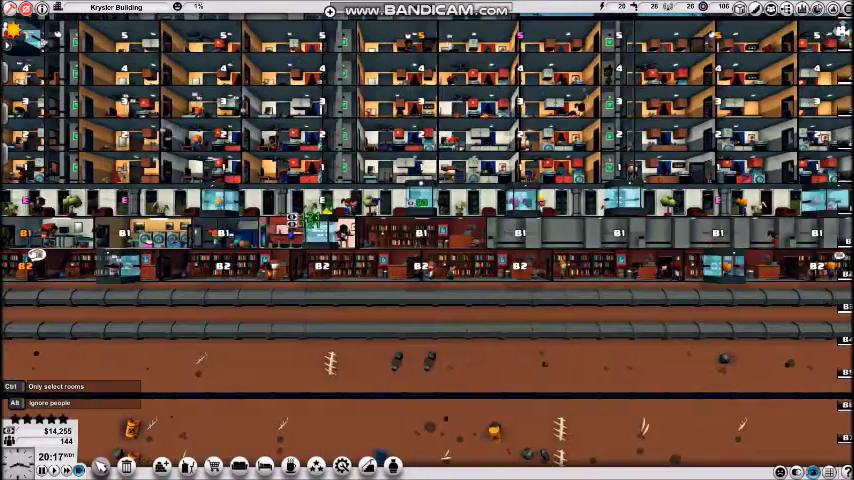
key("d")
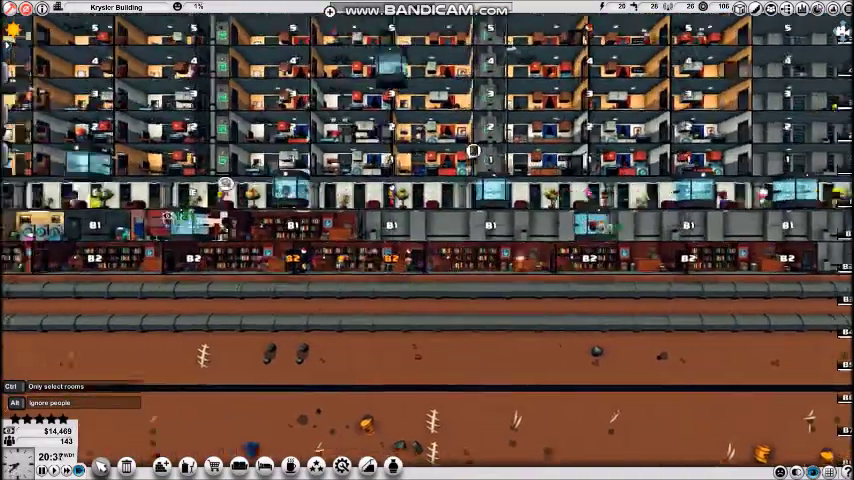
key("a")
key("w")
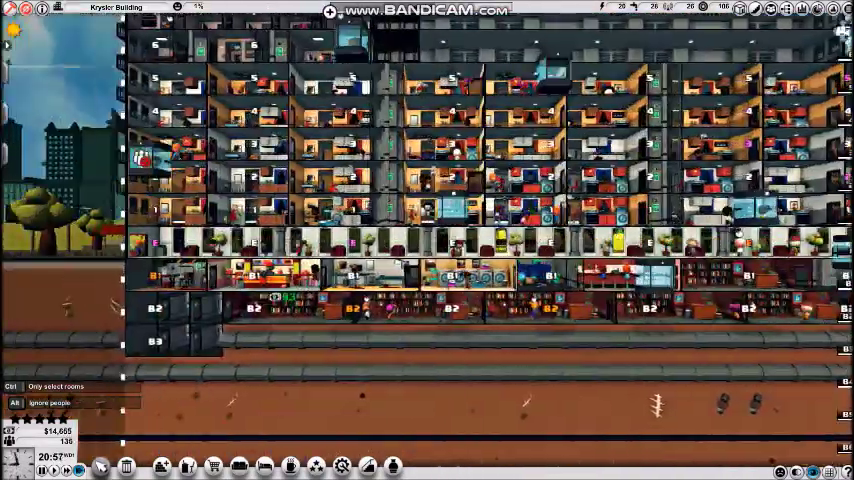
key("a")
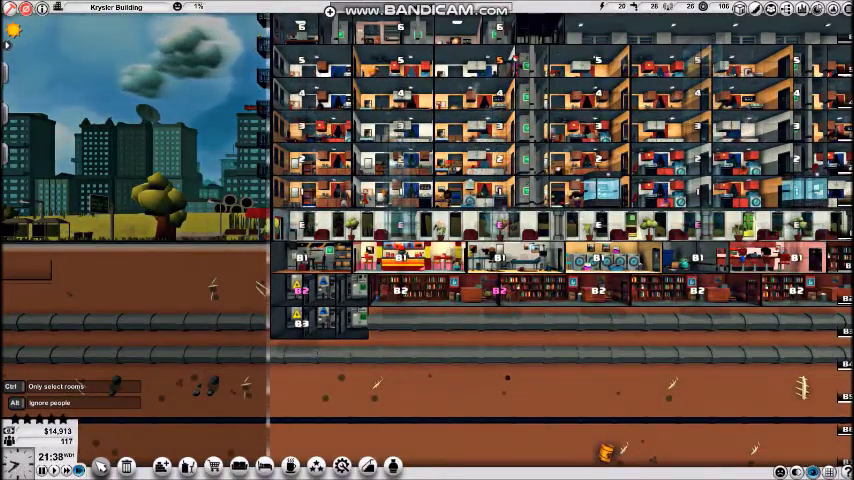
key("d")
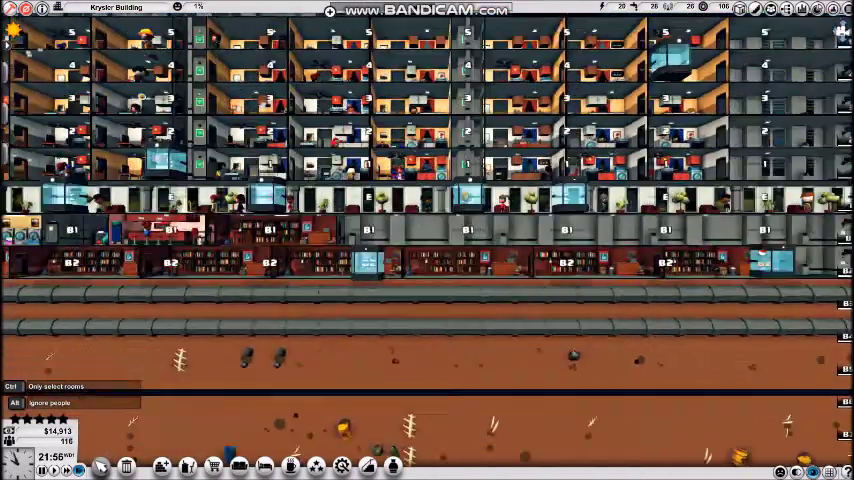
key("s")
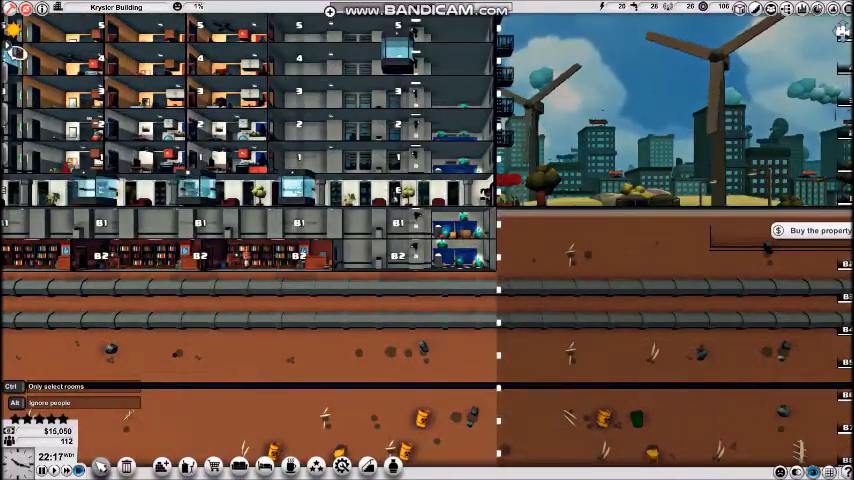
key("a")
key("w")
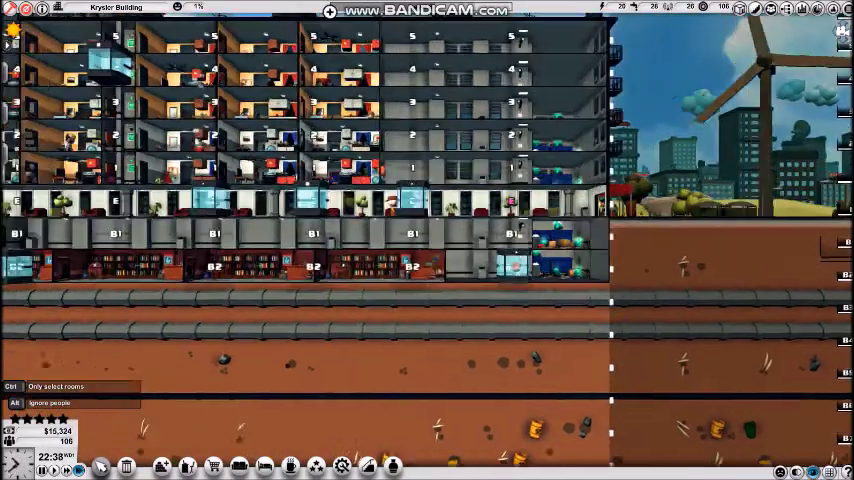
key("a")
key("s")
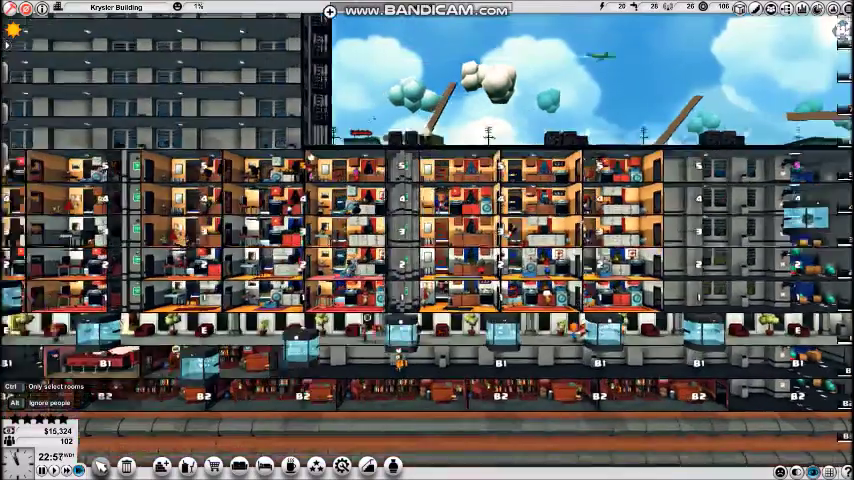
key("a")
key("s")
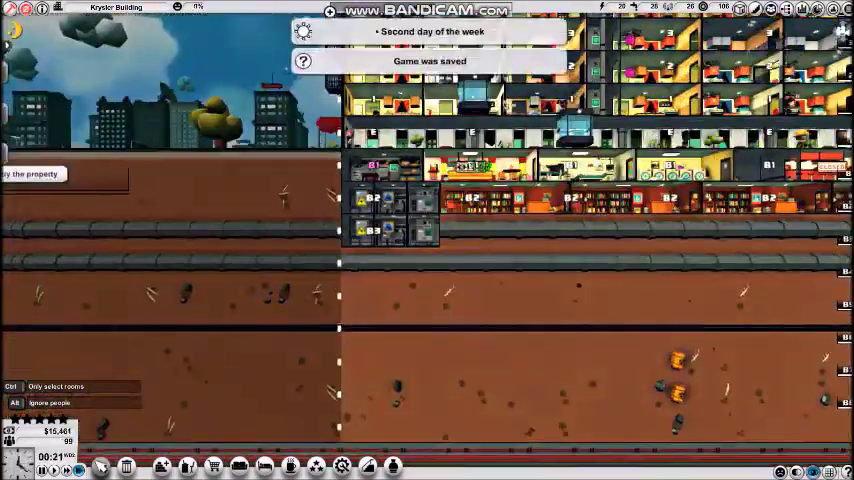
key("d")
key("w")
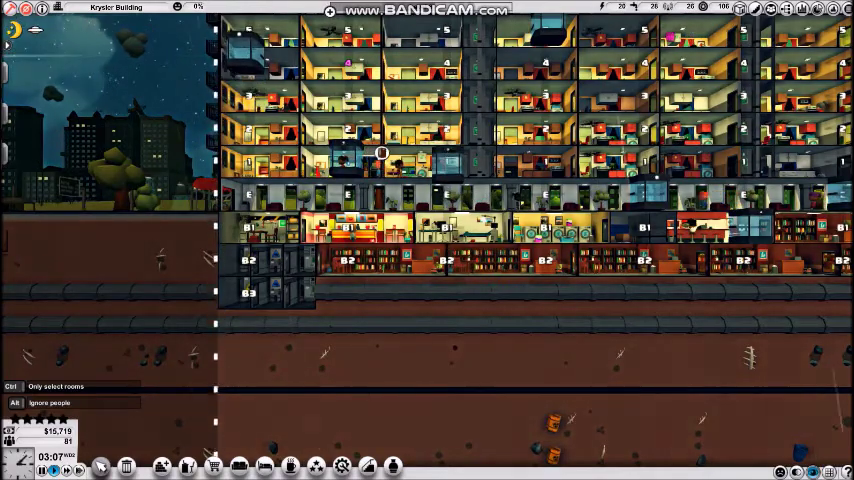
scroll(398, 153, "up", 3)
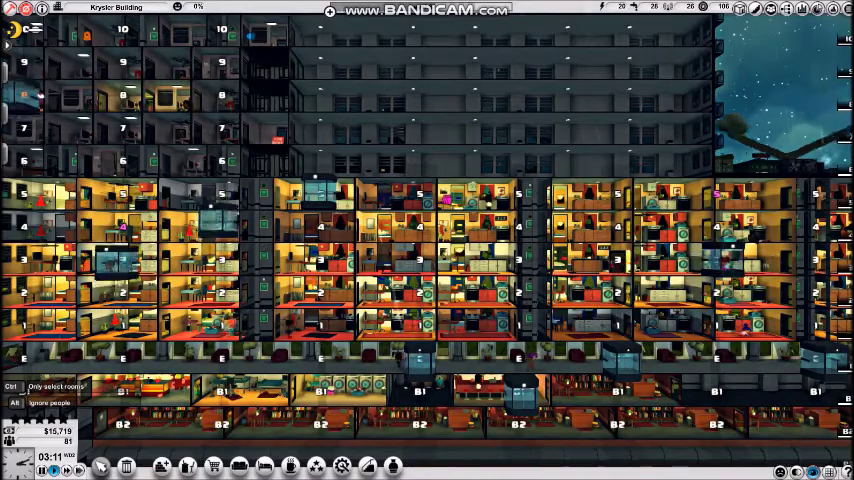
key("Up")
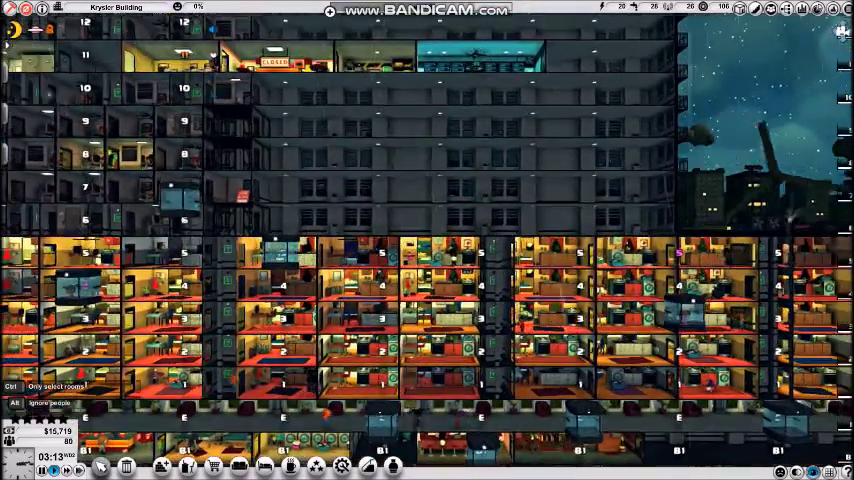
key("Up")
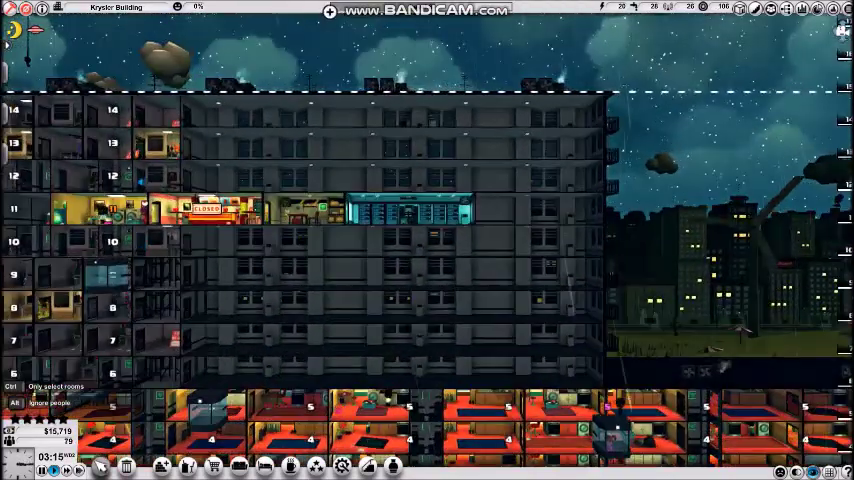
key("Down")
key("Right")
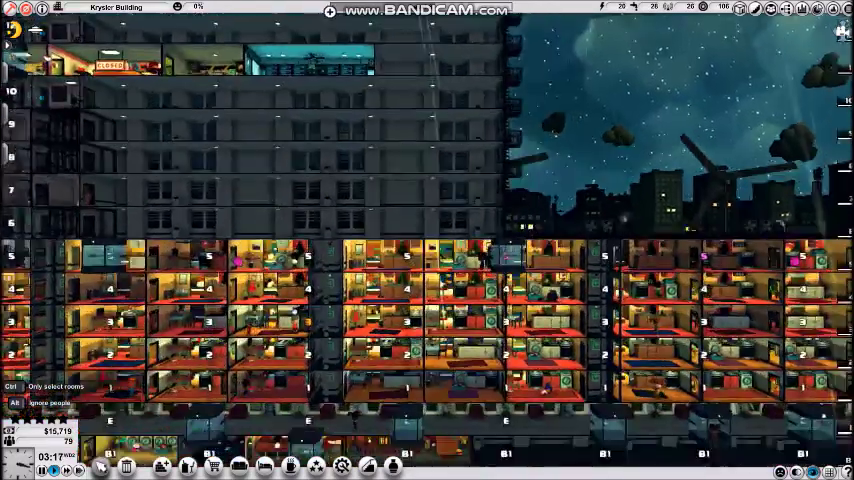
key("Right")
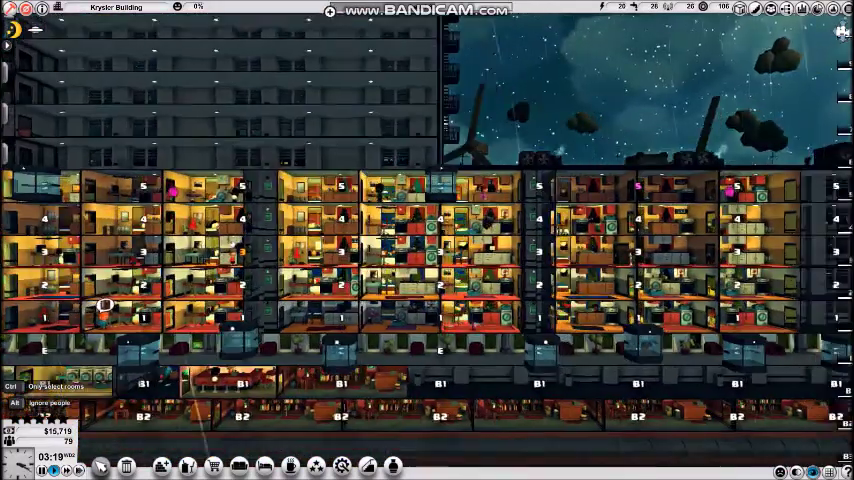
key("Right")
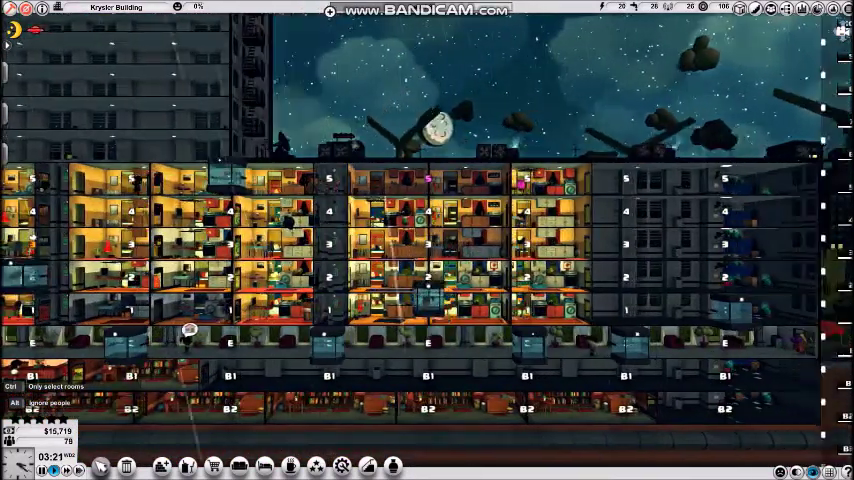
key("Left")
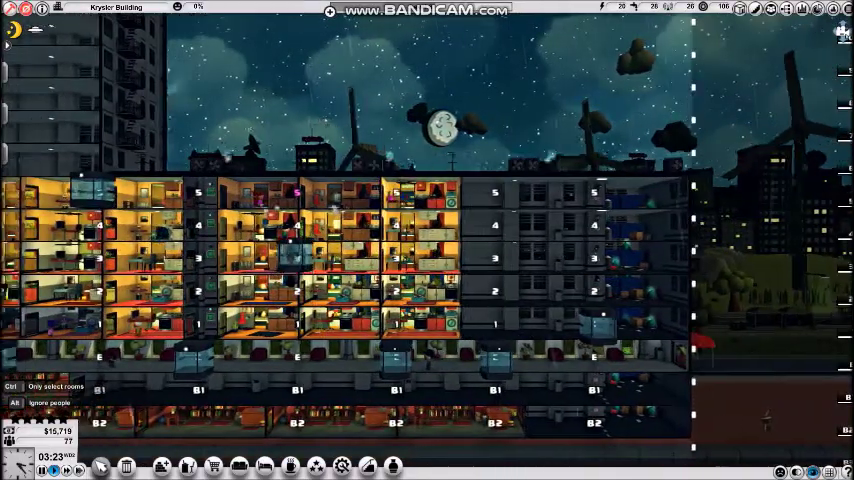
key("Up")
key("Left")
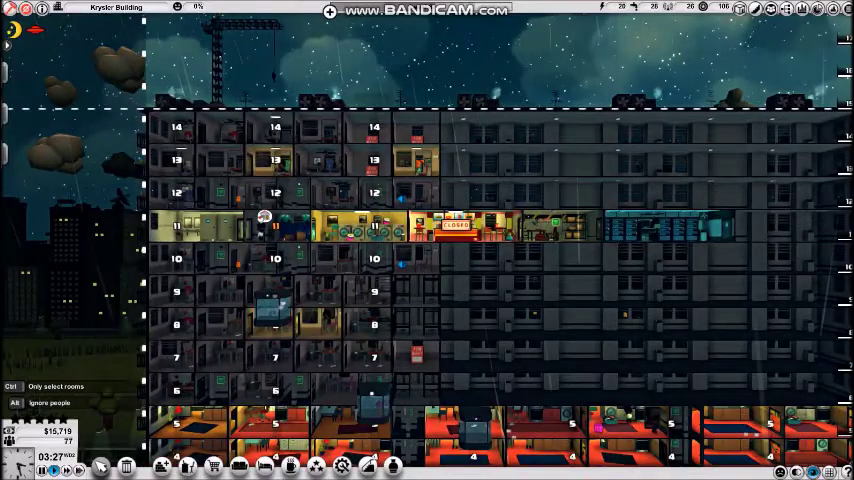
key("Down")
key("Right")
key("Down")
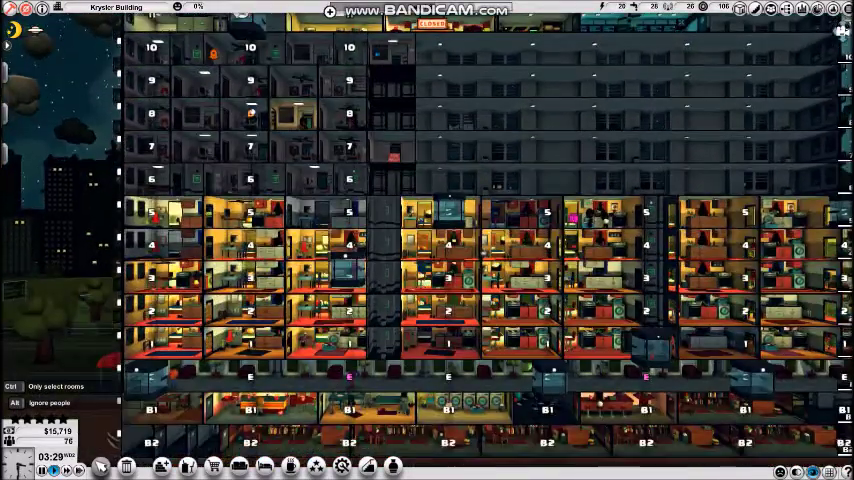
key("Down")
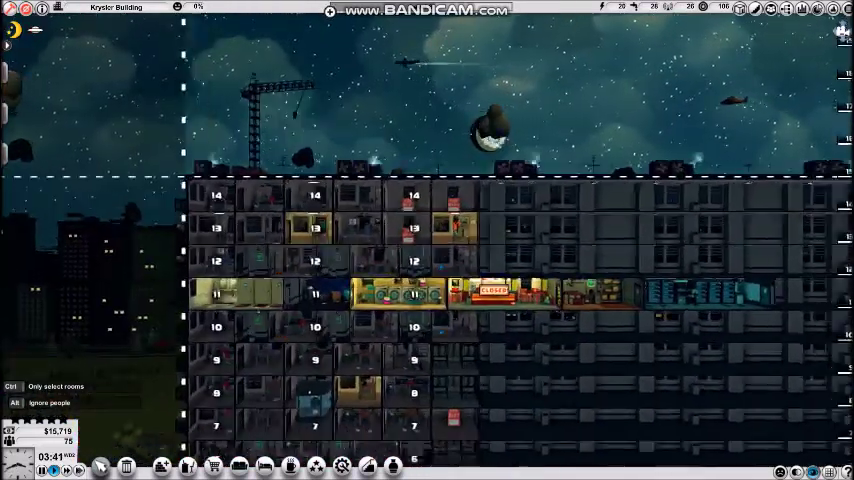
key("s")
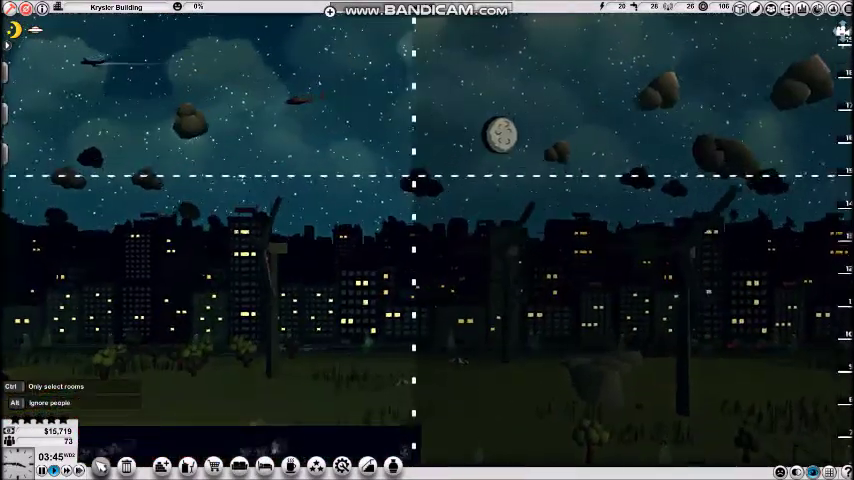
key("s")
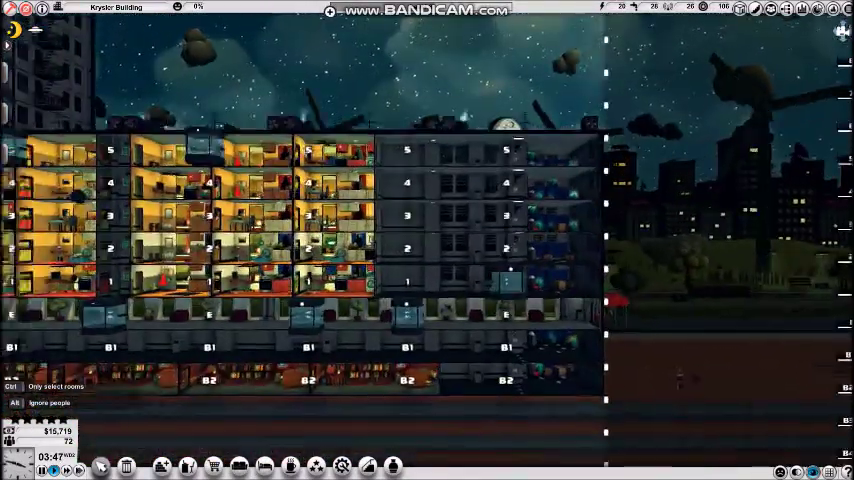
key("w")
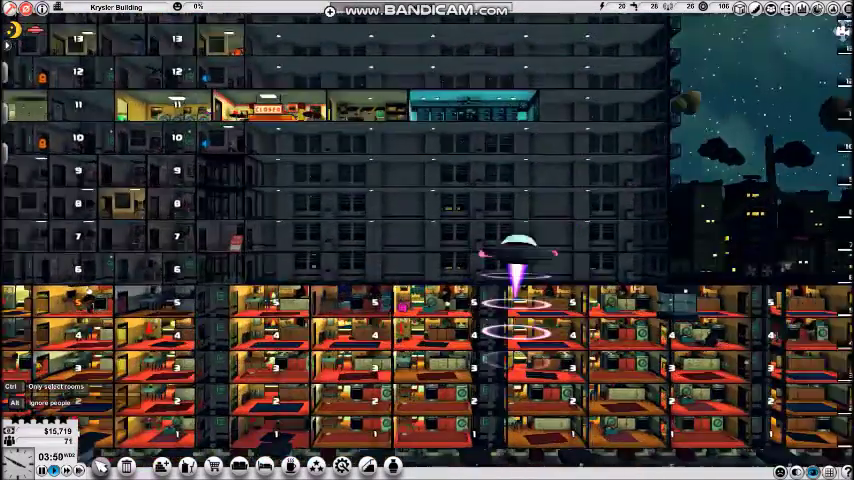
key("d")
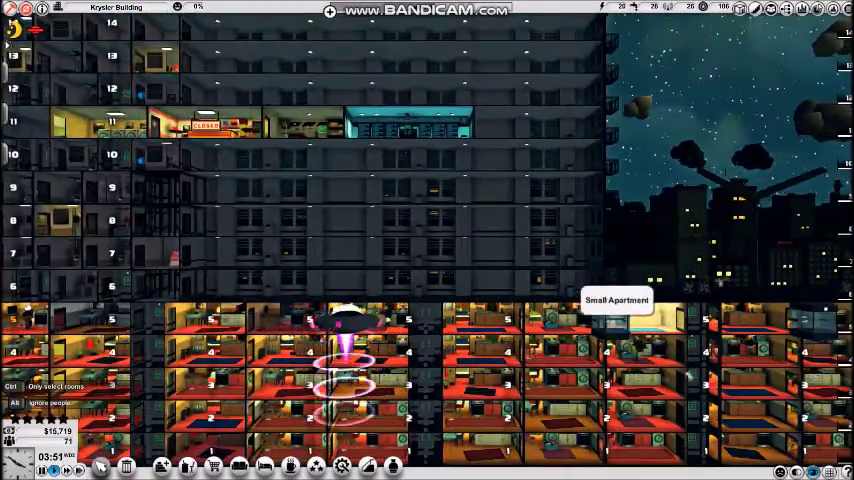
key("s")
key("a")
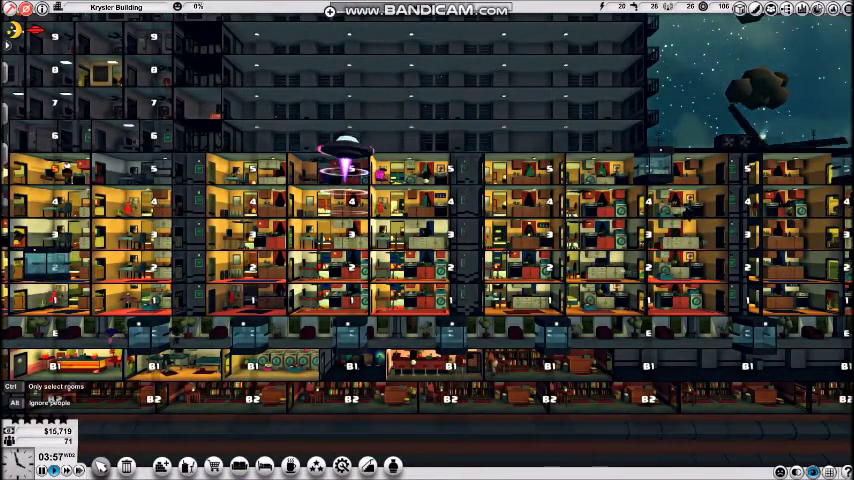
scroll(482, 270, "up", 1)
scroll(482, 270, "up", 1)
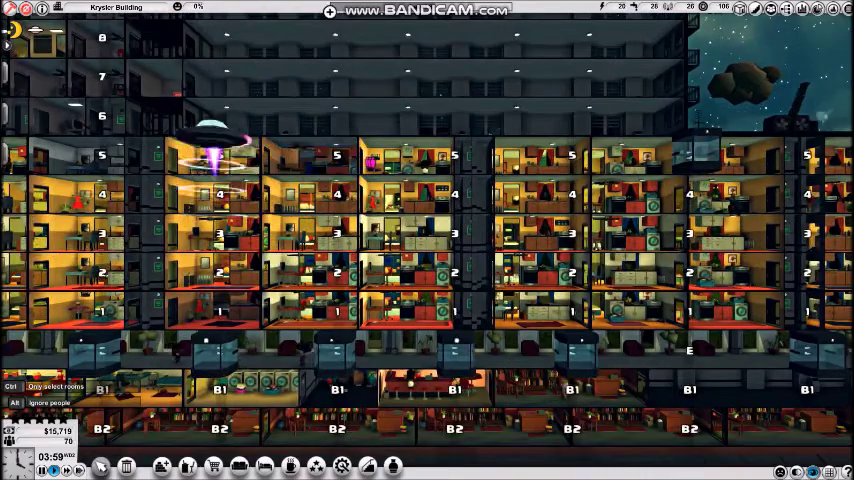
scroll(498, 272, "up", 1)
key("a")
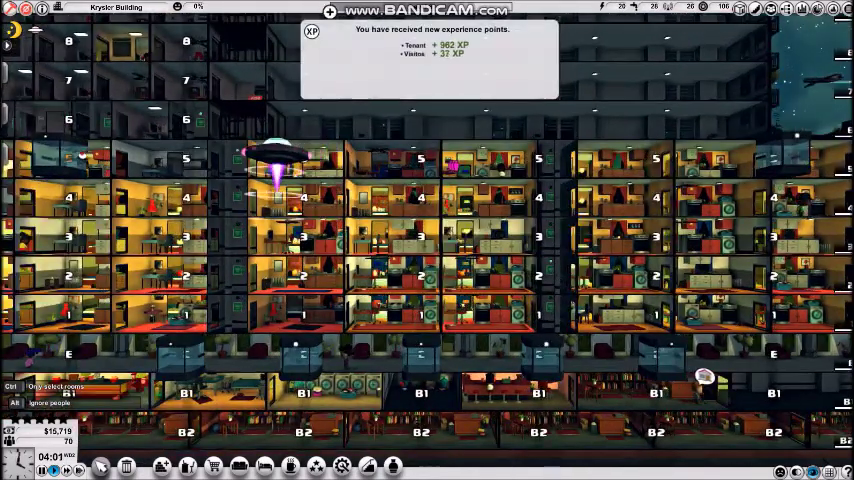
key("a")
key("w")
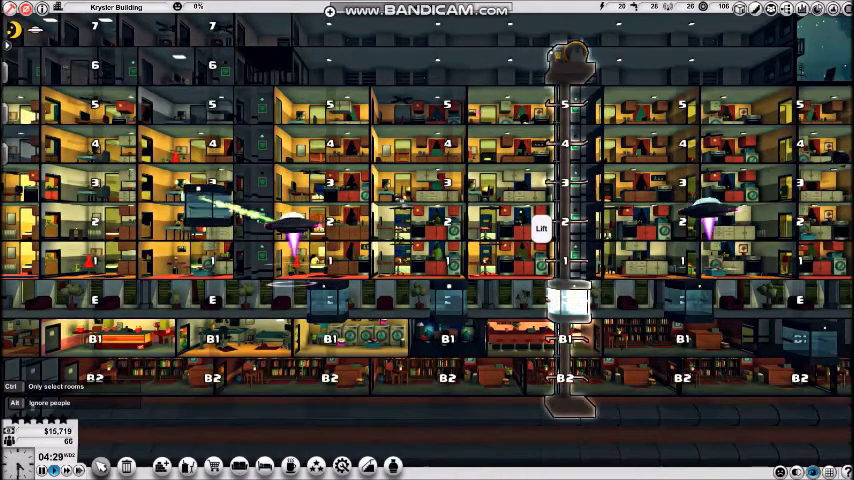
key("Escape")
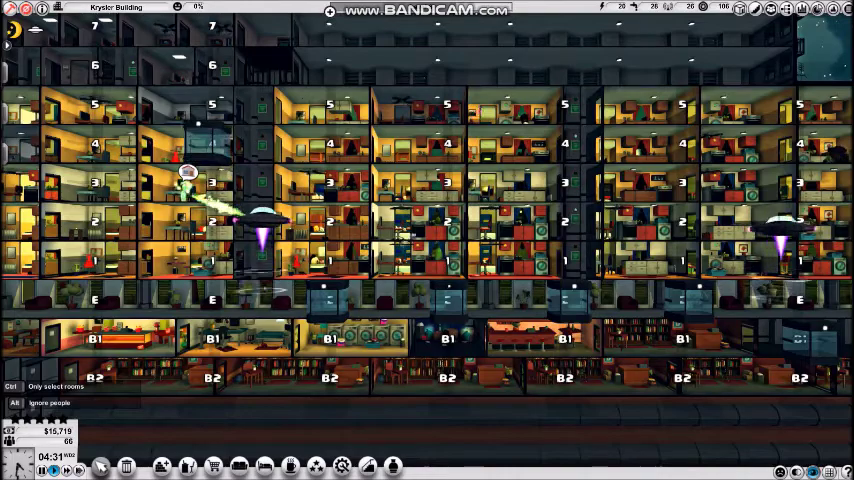
key("Left")
key("Left")
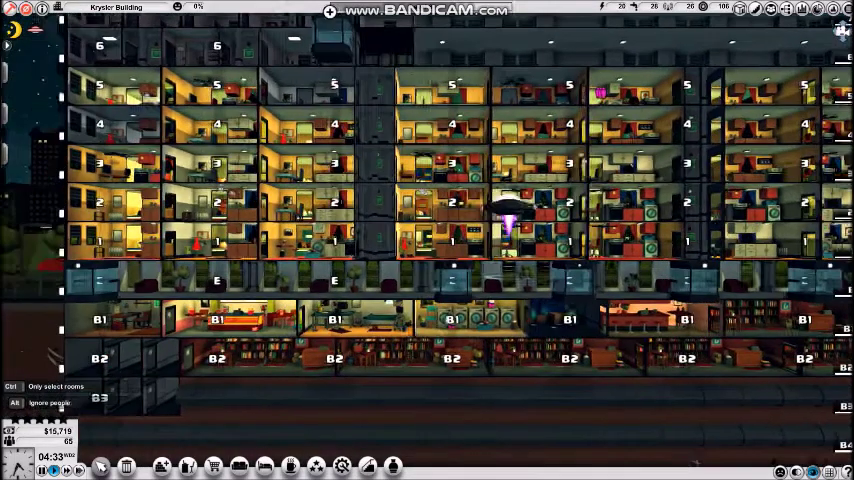
key("Right")
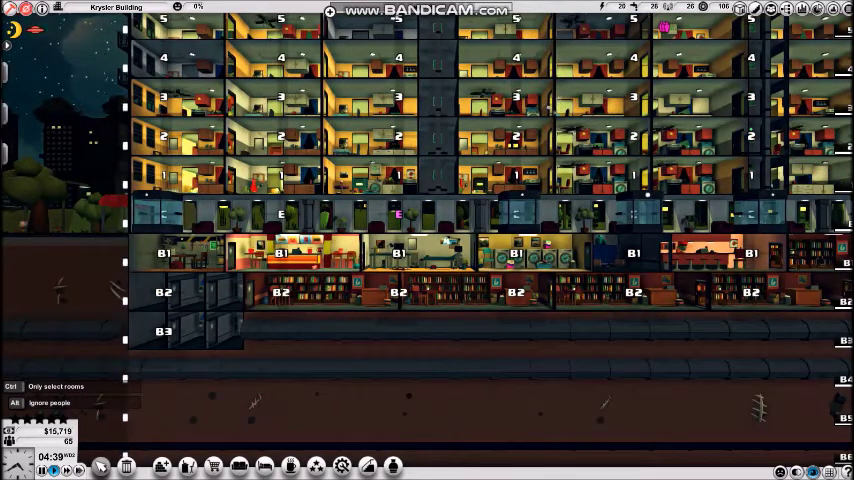
Place two parking garages along basement level B3.
left_click(341, 466)
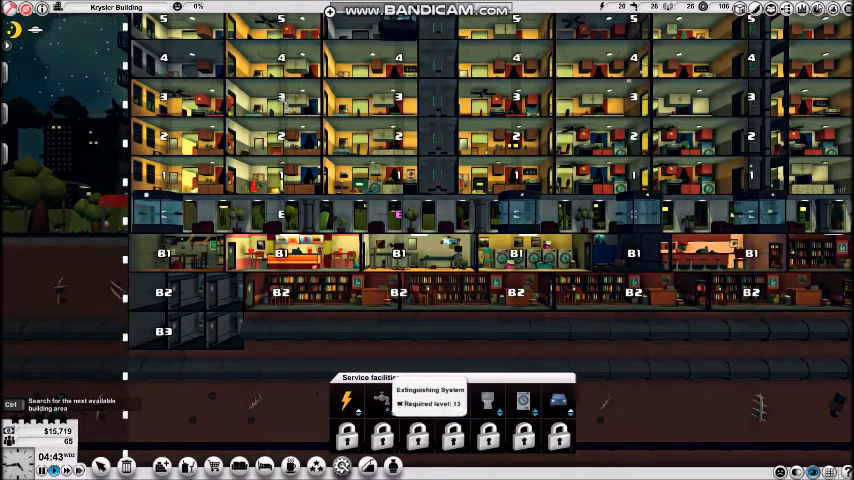
left_click(558, 400)
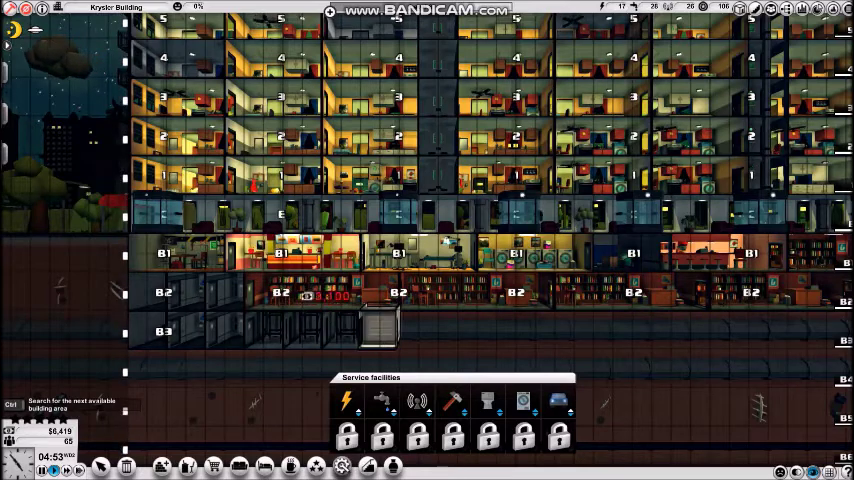
left_click(395, 329)
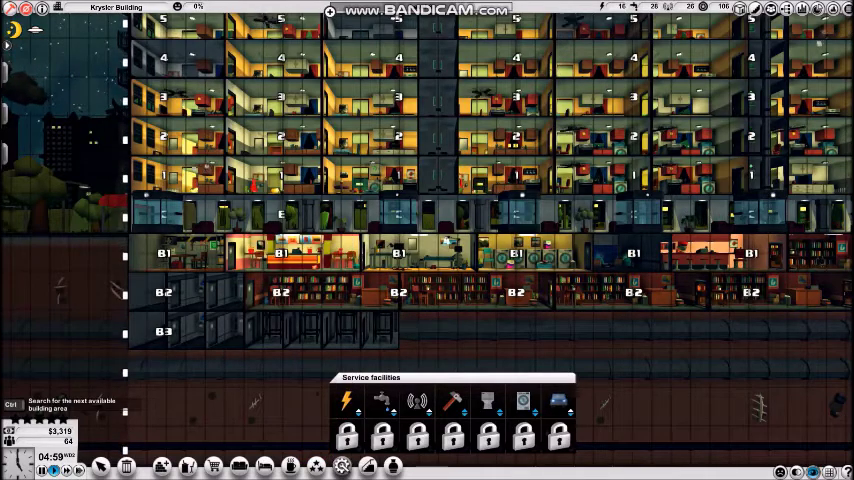
Add a lift shaft reaching down to B3, then stop building.
left_click(368, 466)
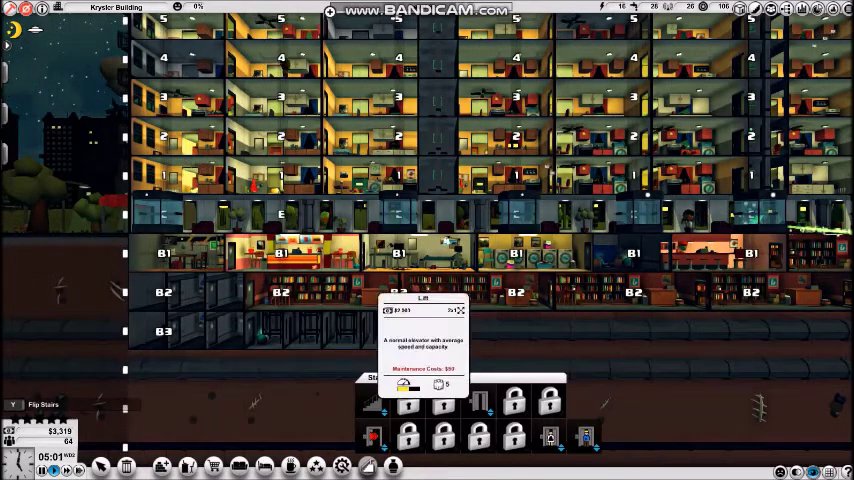
left_click(408, 400)
left_click(279, 328)
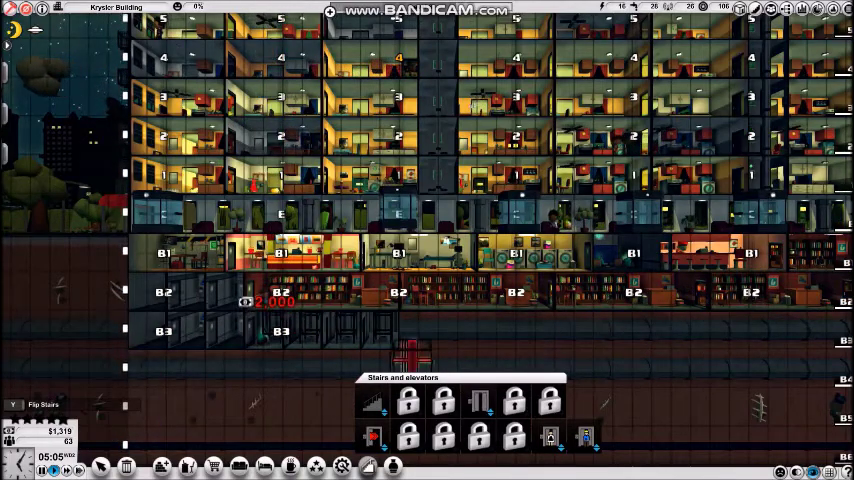
key("Escape")
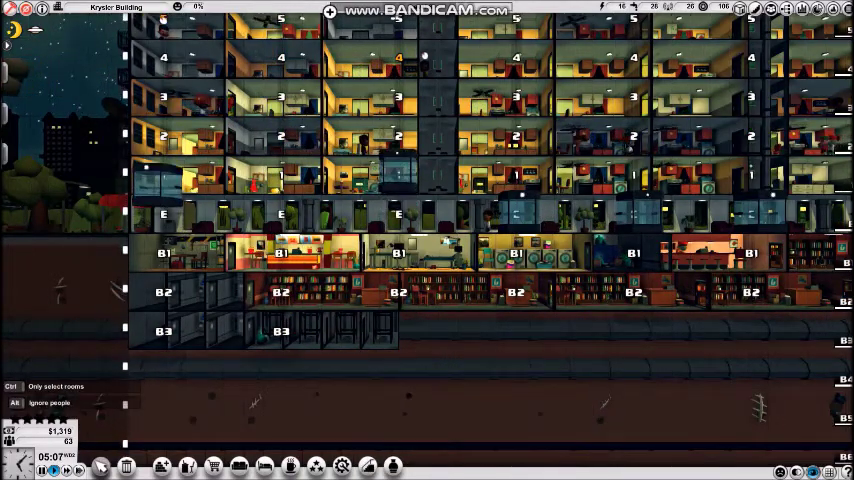
key("Left")
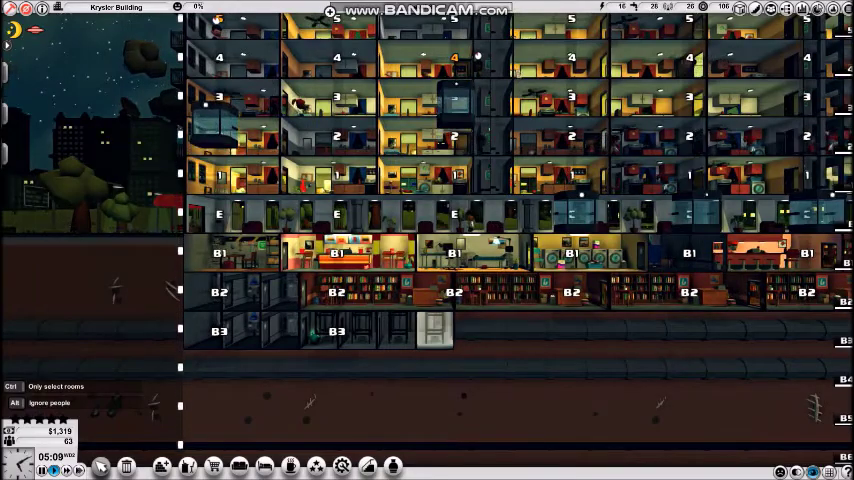
scroll(436, 328, "up", 2)
scroll(436, 328, "up", 1)
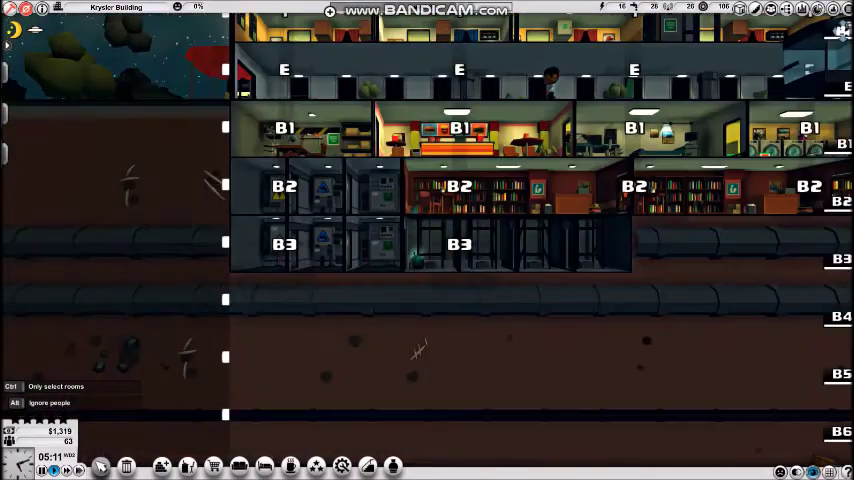
key("Left")
key("Down")
key("Right")
key("Up")
key("Right")
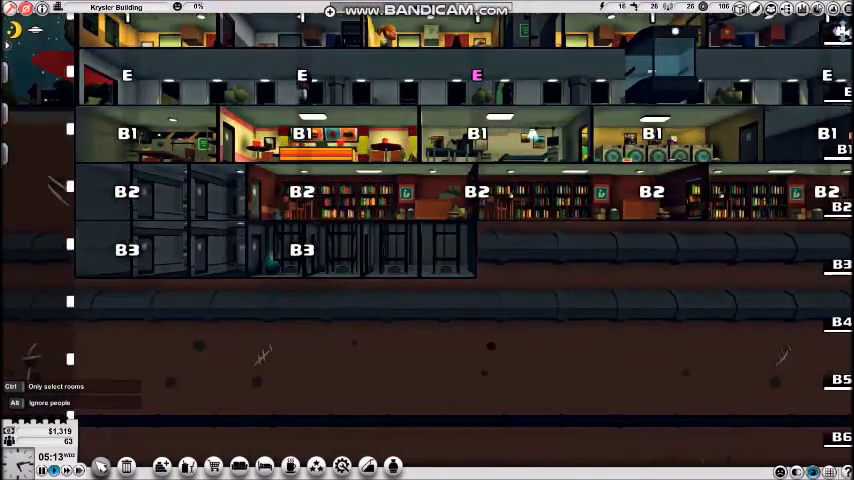
scroll(428, 235, "up", 1)
scroll(428, 235, "up", 1)
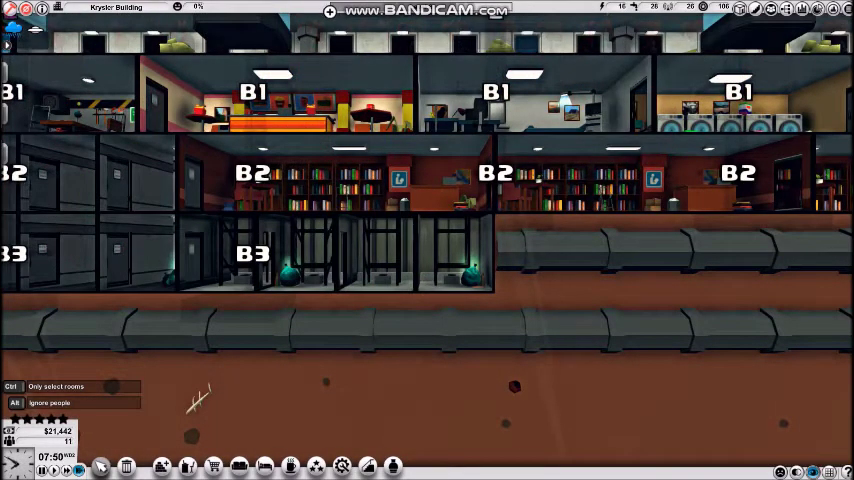
Add three more parking garages at the right end of B3.
left_click(342, 465)
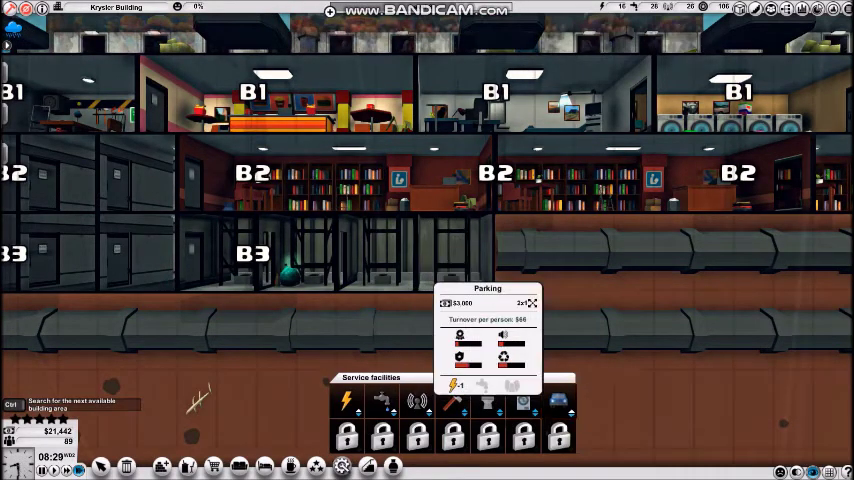
left_click(558, 400)
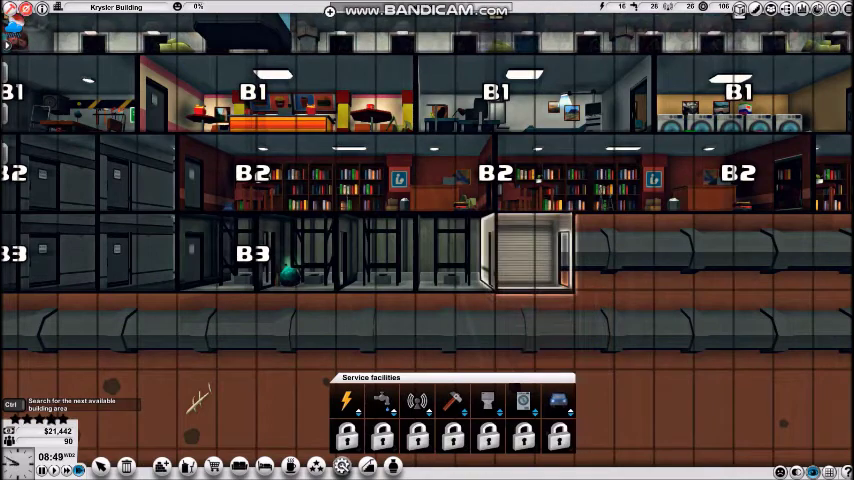
left_click(533, 252)
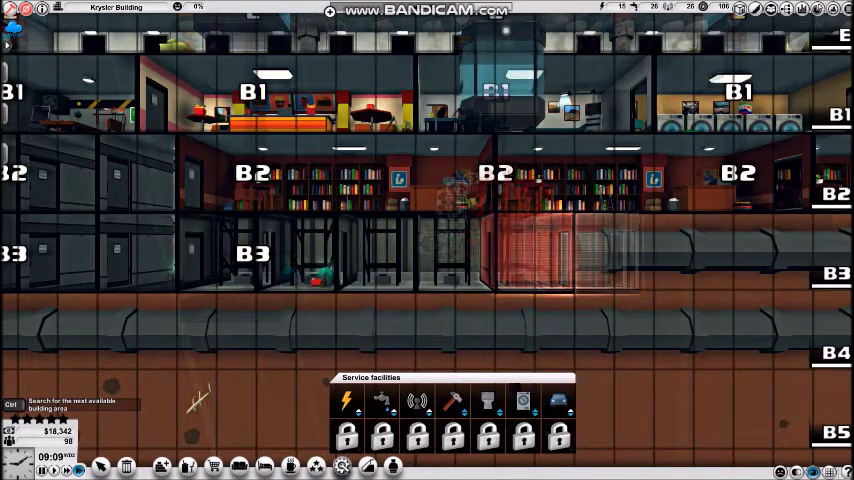
left_click(598, 252)
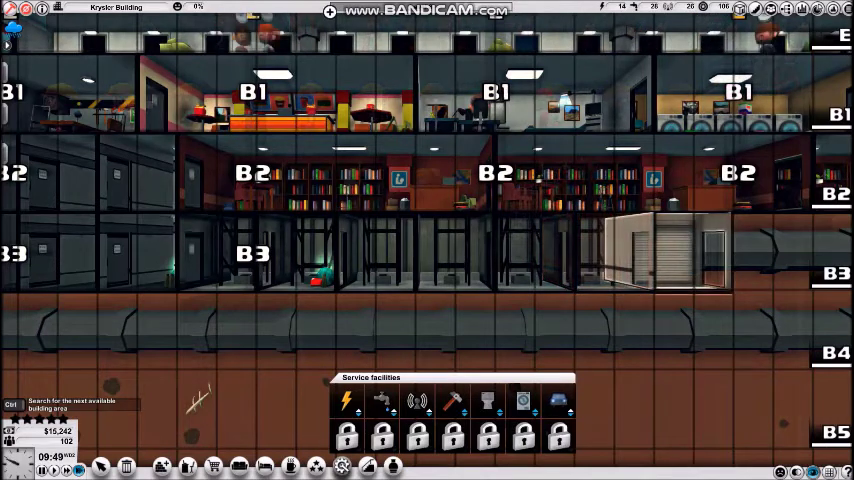
left_click(663, 252)
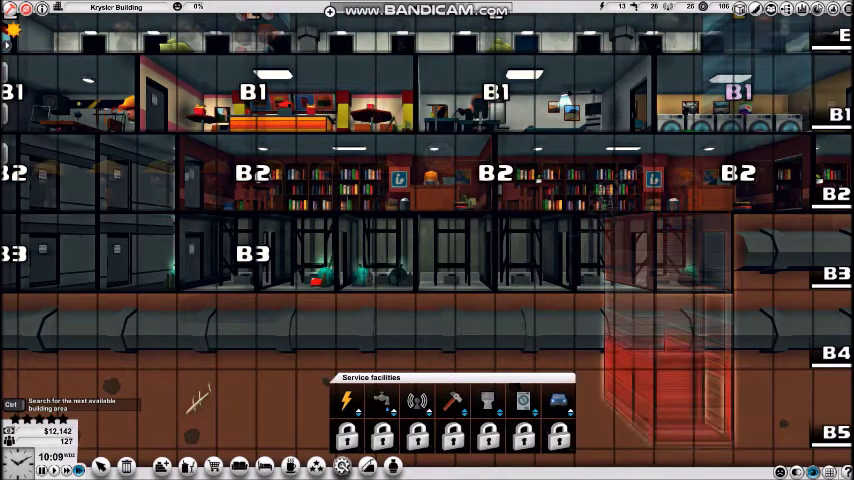
right_click(665, 385)
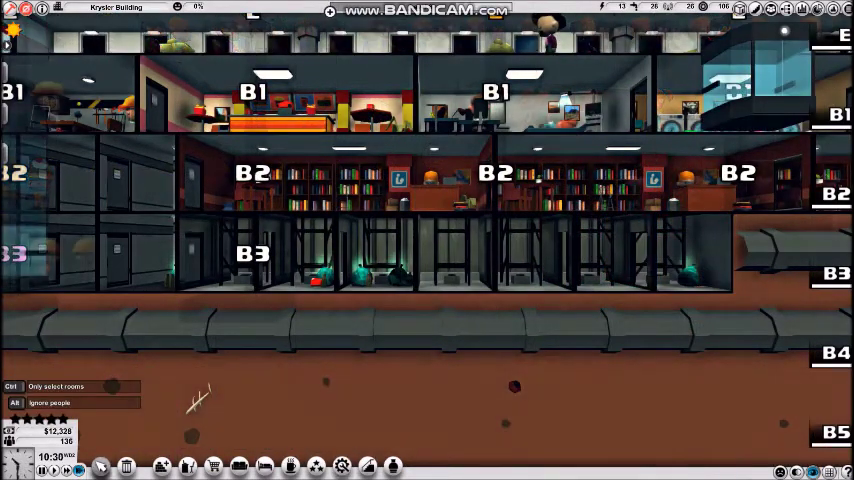
key("s")
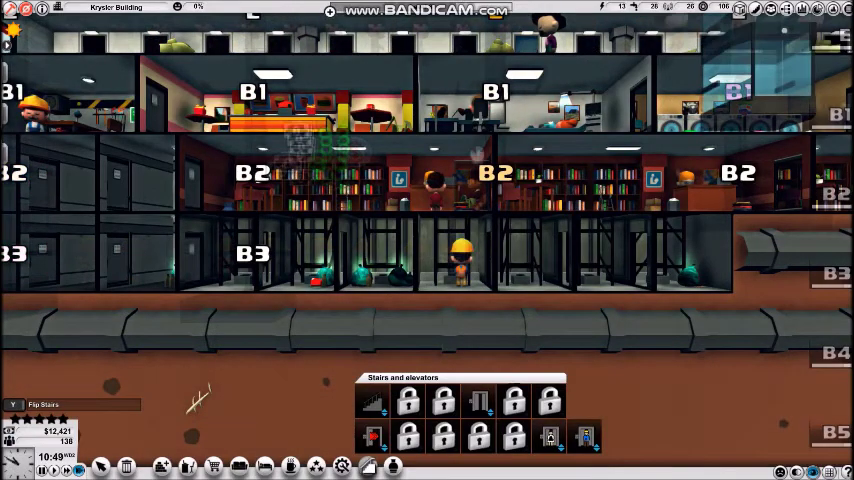
Try a Lift shaft down to B3, cancel it, and pan across the B3 garages.
left_click(479, 400)
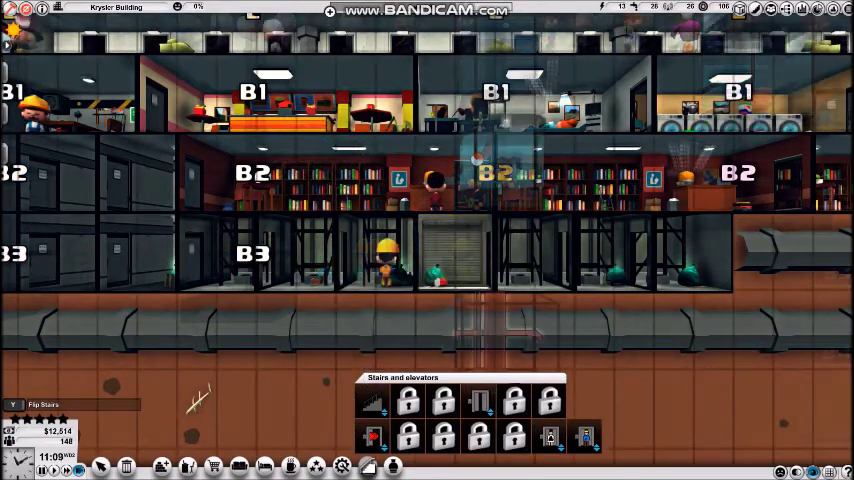
left_click(495, 250)
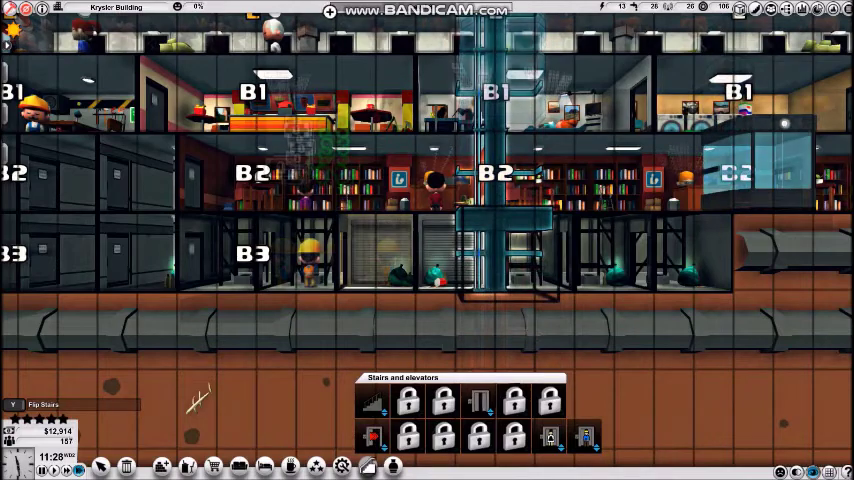
key("Escape")
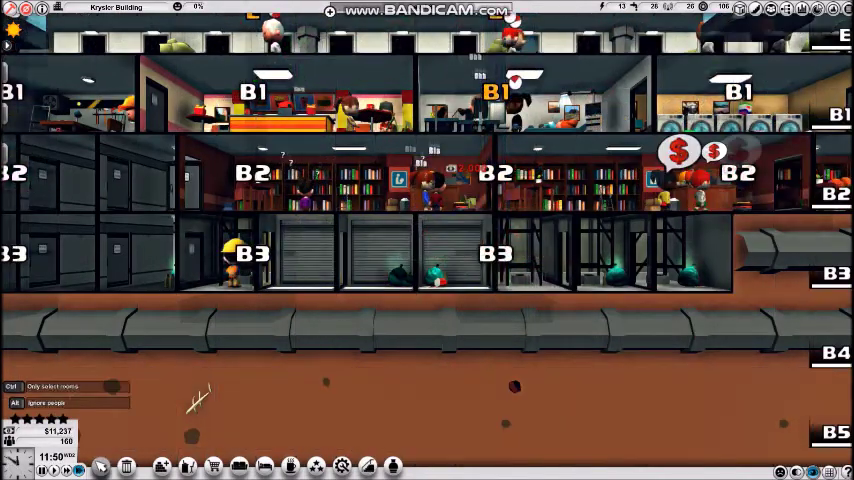
key("Right")
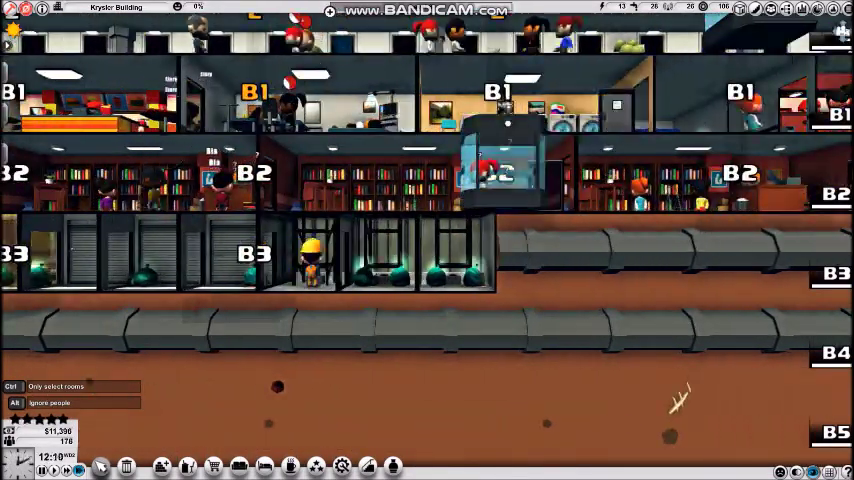
key("Left")
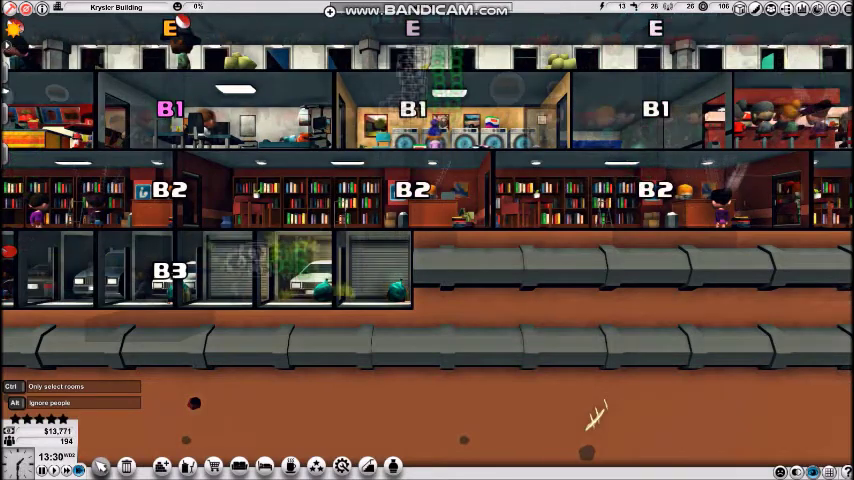
Place another parking garage from Service facilities on the next B3 slot.
left_click(342, 466)
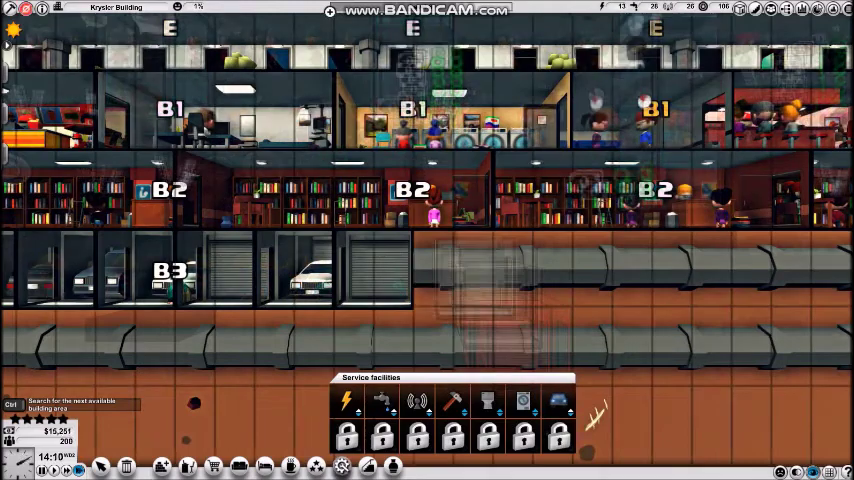
left_click(452, 268)
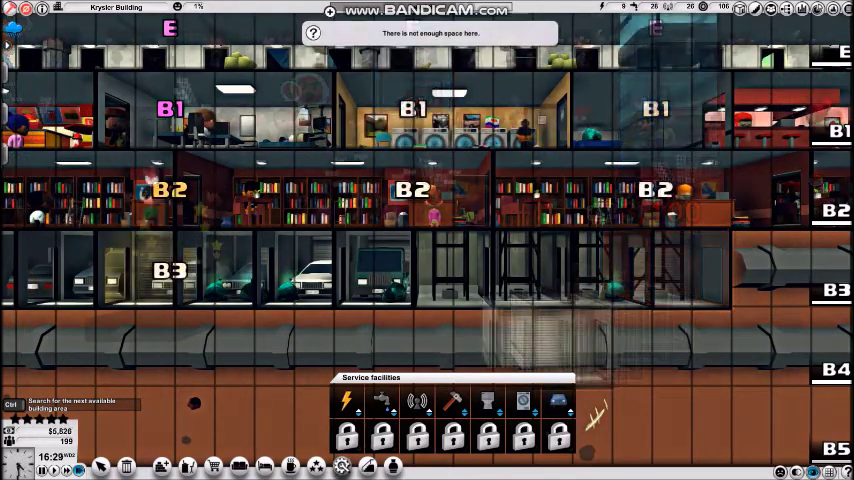
Build a Lift shaft through B1 and B2 above the new garages, then pan toward B3.
left_click(367, 466)
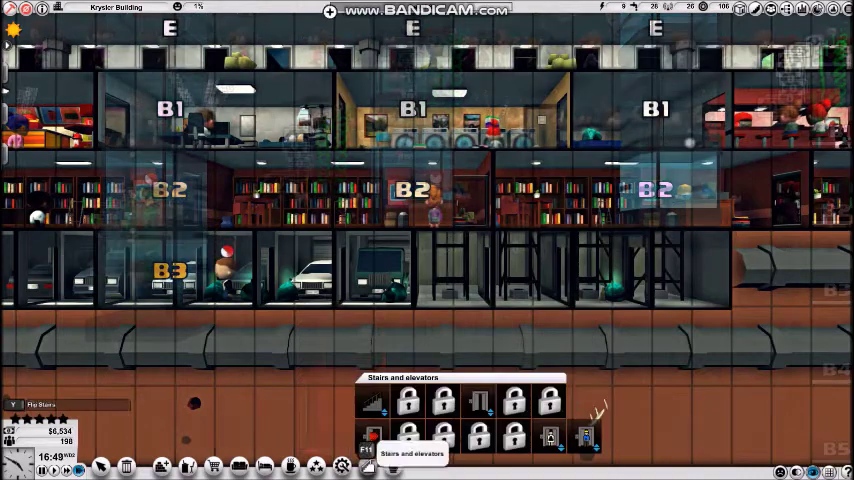
left_click(478, 400)
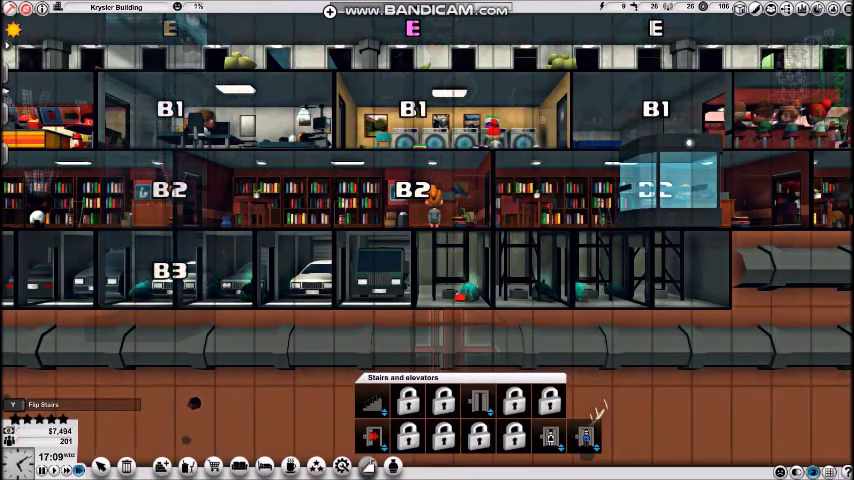
left_click(425, 269)
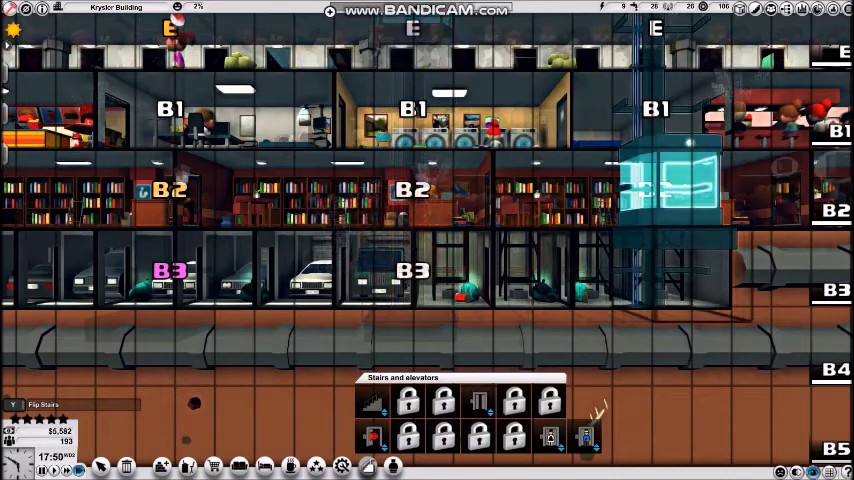
left_click(670, 190)
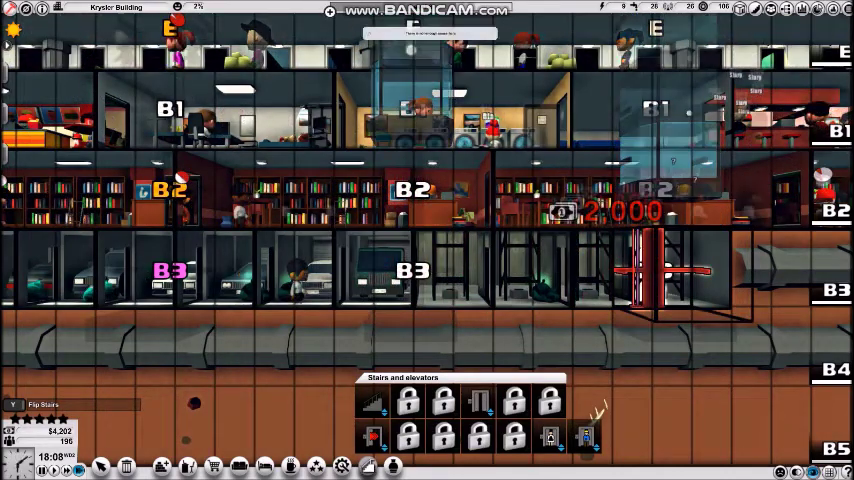
right_click(660, 270)
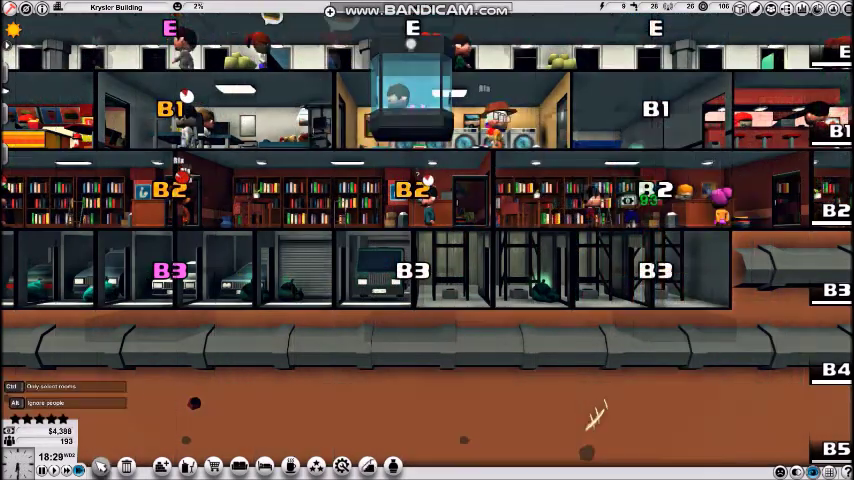
key("Right")
key("Down")
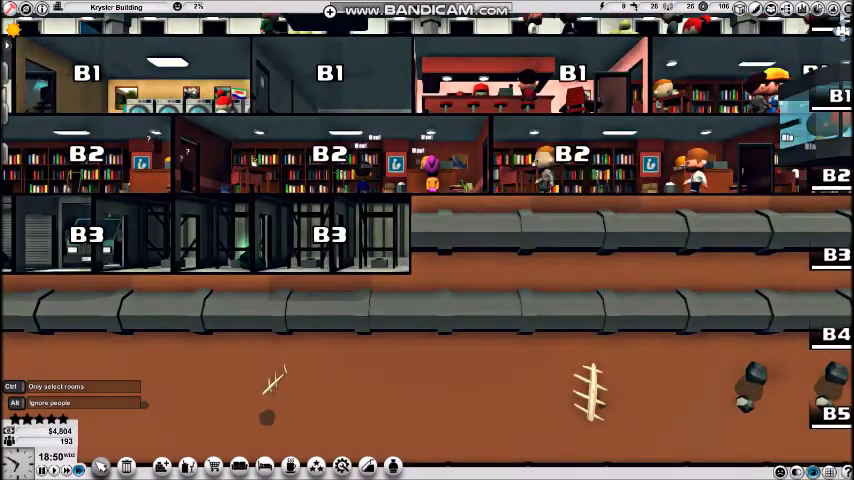
key("Right")
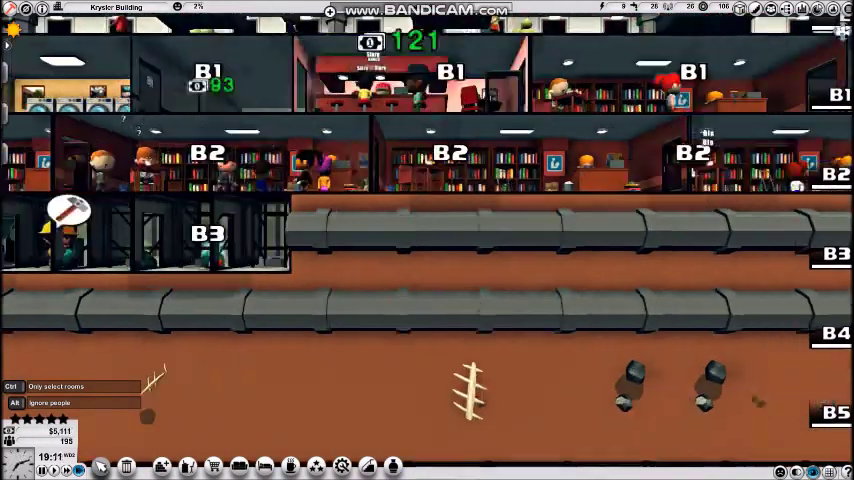
key("Up")
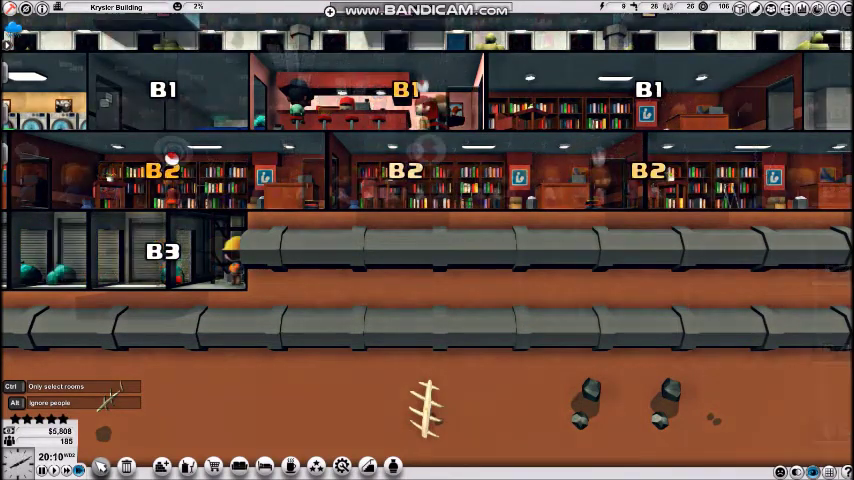
Go from the building options through Lobbies to Service facilities to select parking.
left_click(187, 466)
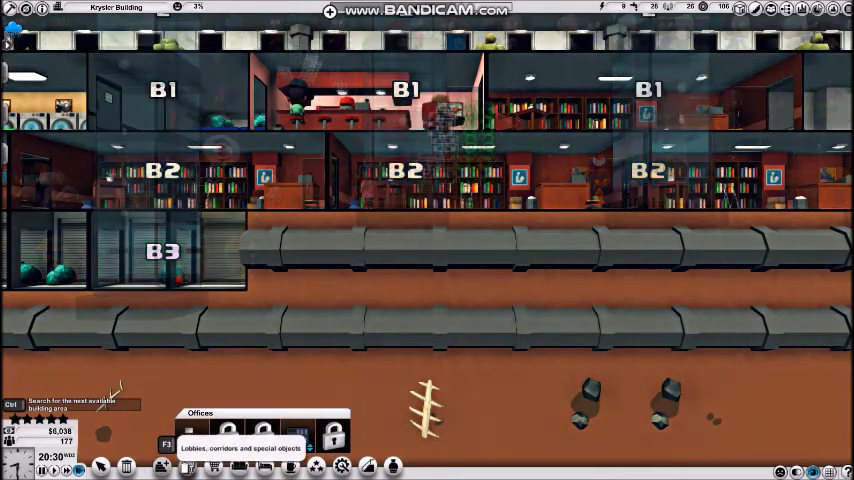
left_click(161, 466)
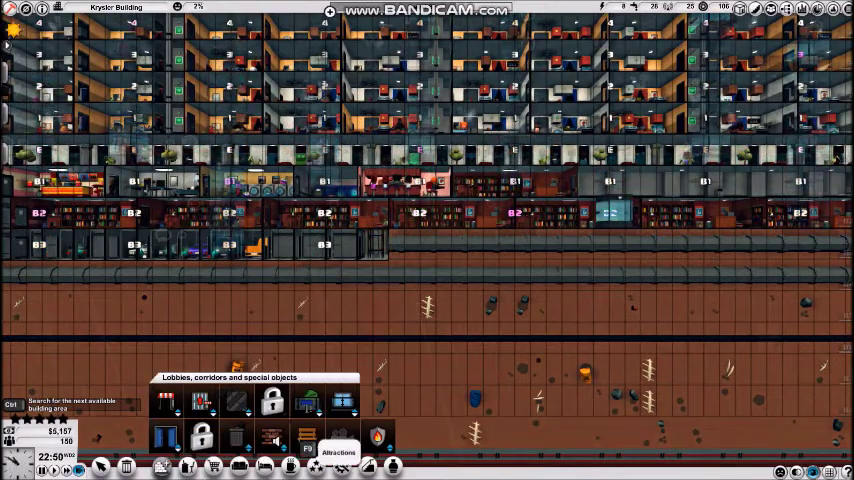
left_click(342, 466)
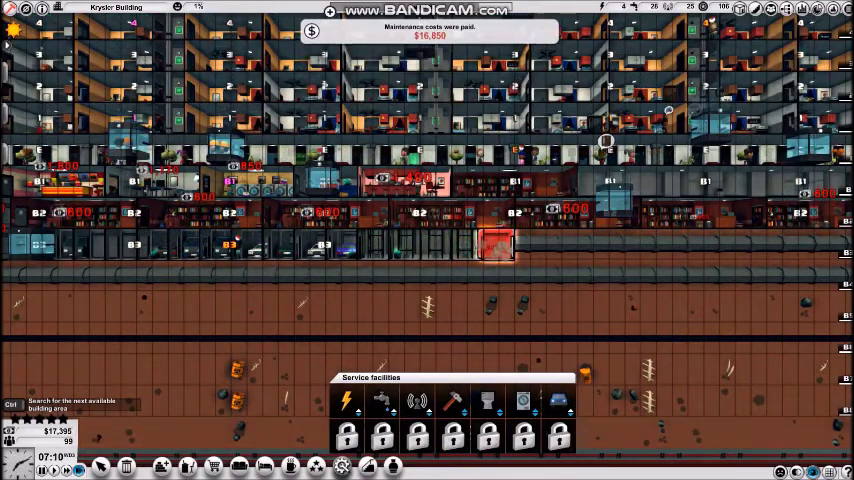
Place one more parking garage further right on B3, past the building's middle.
left_click(497, 245)
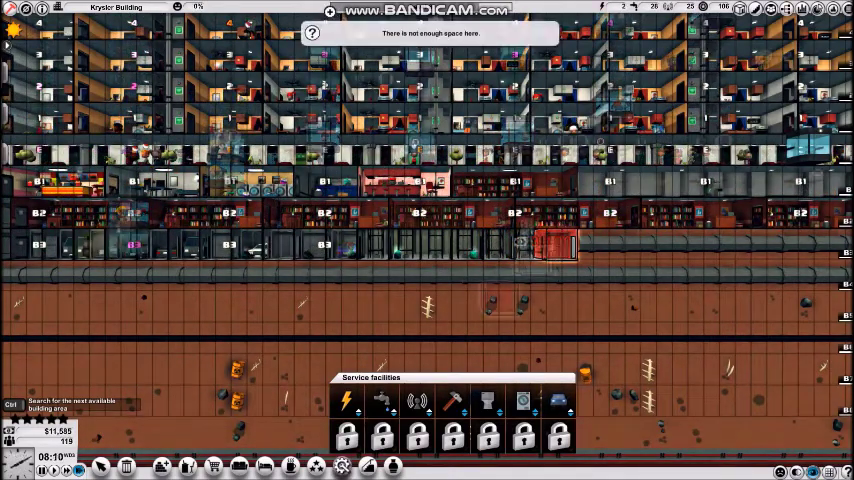
left_click(187, 466)
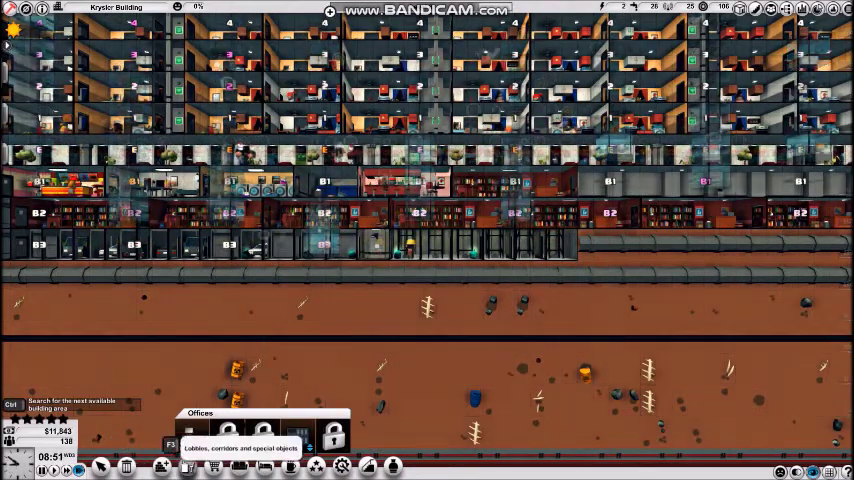
Try placing a Lobbies, corridors and special objects item further right on B3.
left_click(161, 466)
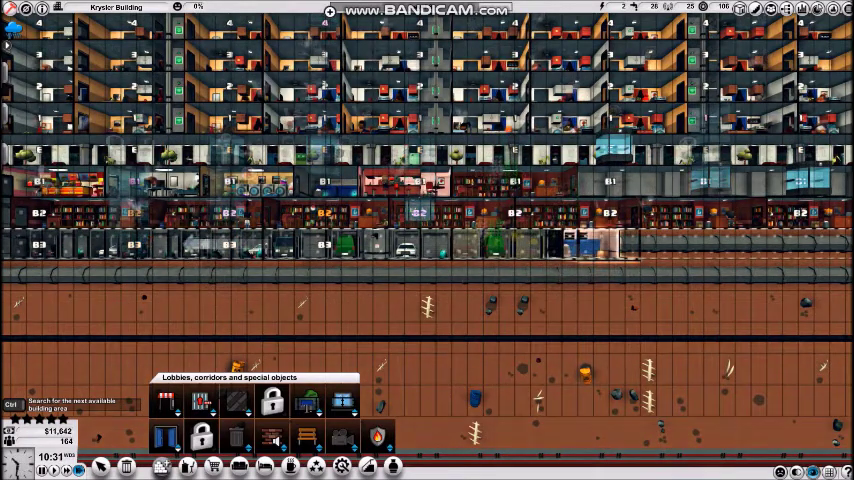
left_click(592, 244)
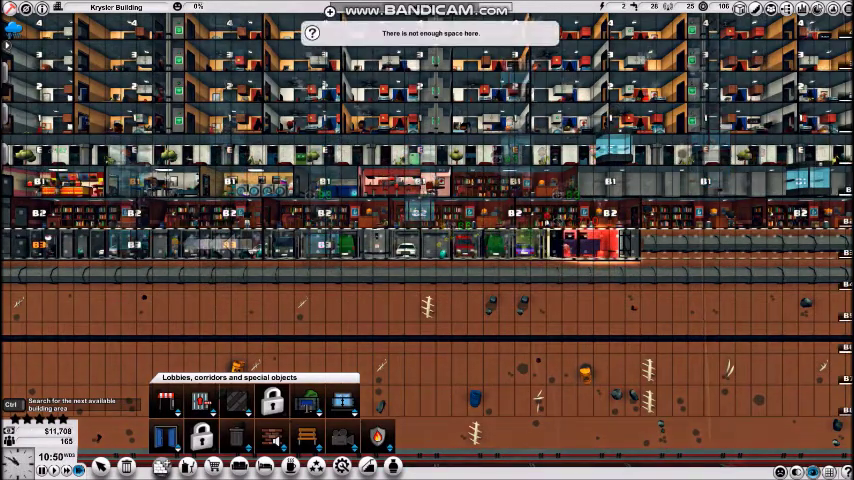
right_click(581, 295)
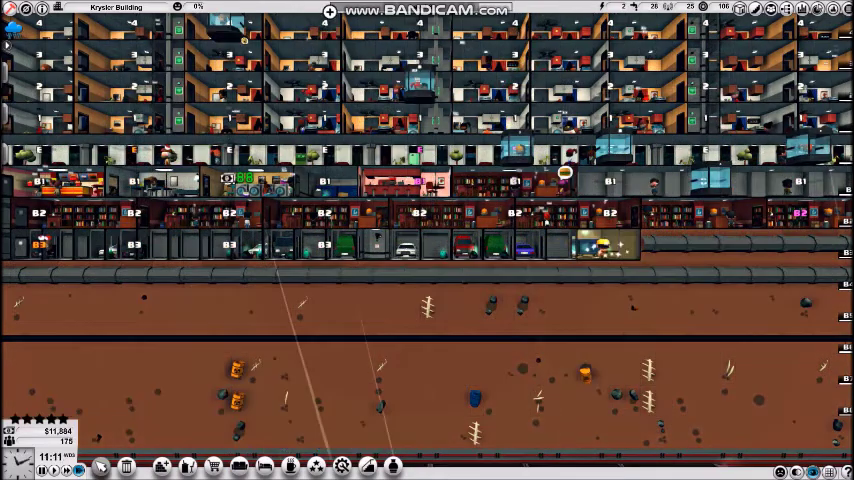
scroll(429, 241, "up", 2)
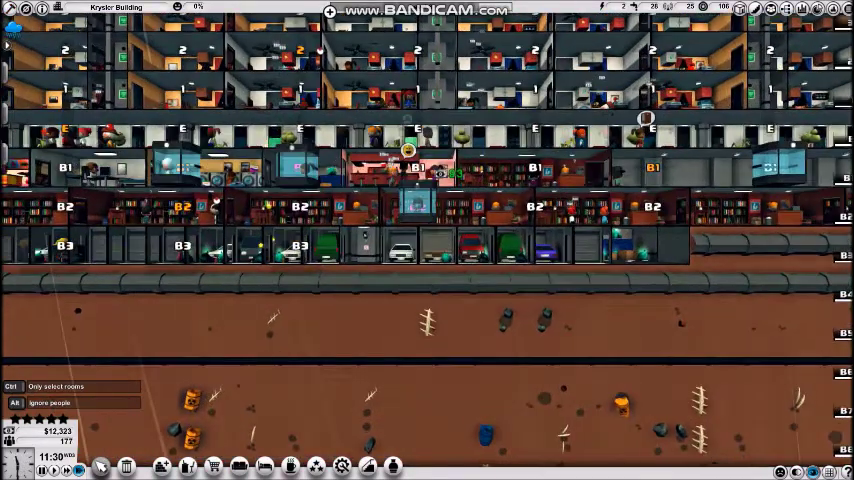
scroll(429, 241, "up", 1)
scroll(429, 241, "up", 1)
scroll(427, 239, "up", 1)
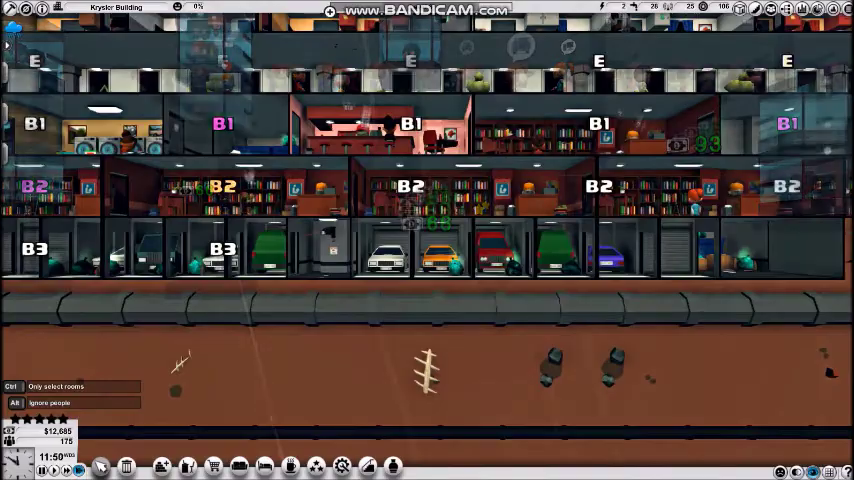
scroll(427, 239, "up", 1)
scroll(427, 240, "up", 1)
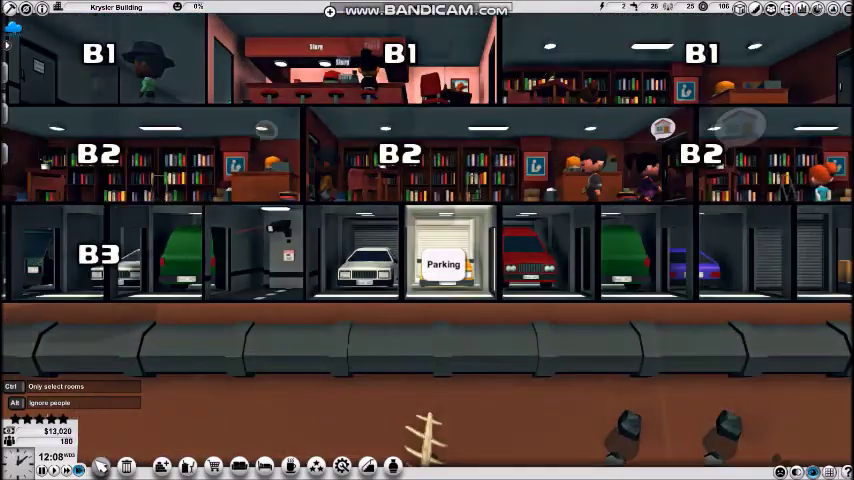